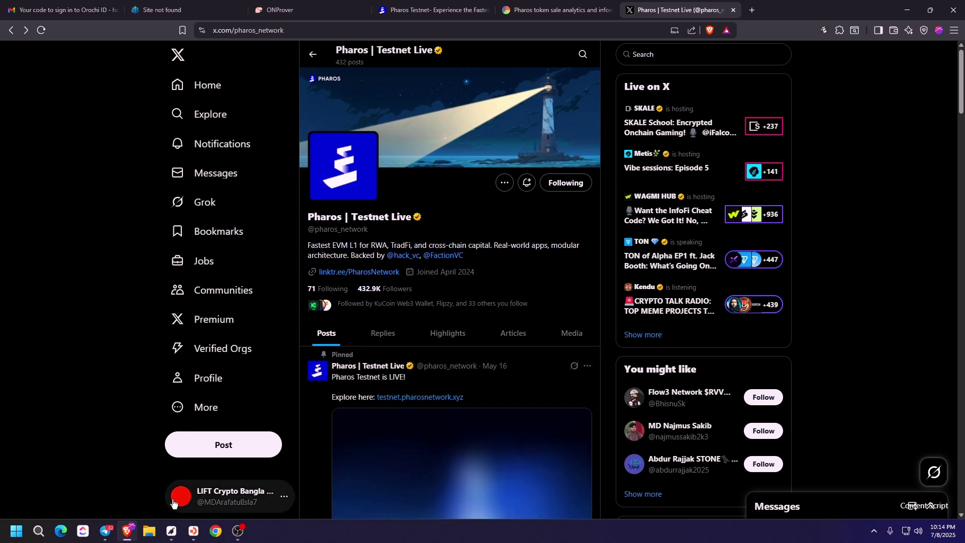
Review the Pharos post in the Crypto News Telegram channel and the known followers of the Pharos account on X.
key("alt+Tab")
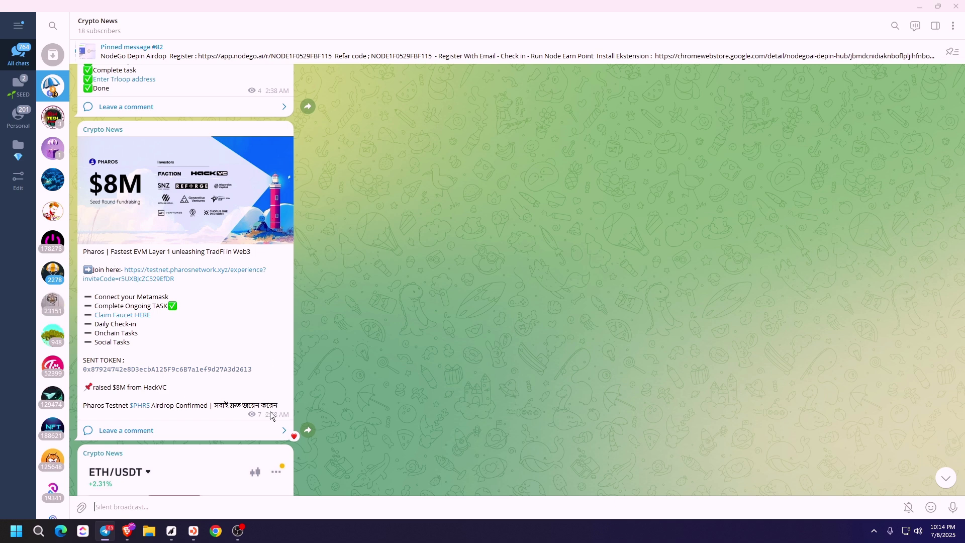
key("alt+Tab")
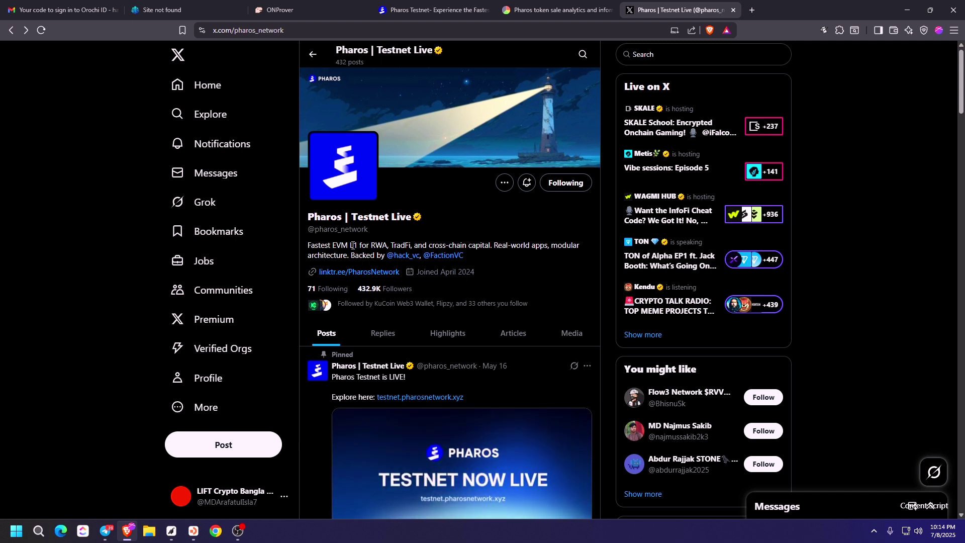
left_click(427, 303)
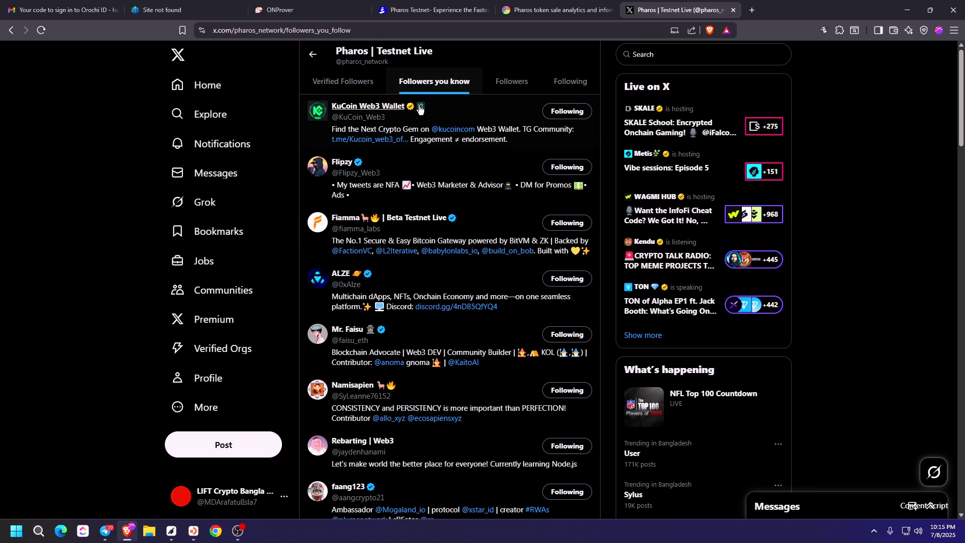
scroll(420, 110, "down", 6)
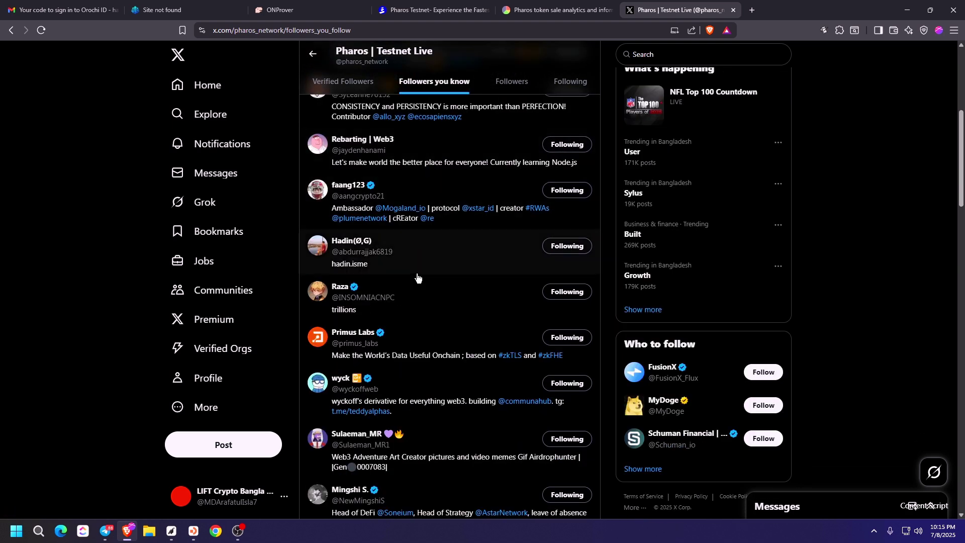
mouse_move(353, 335)
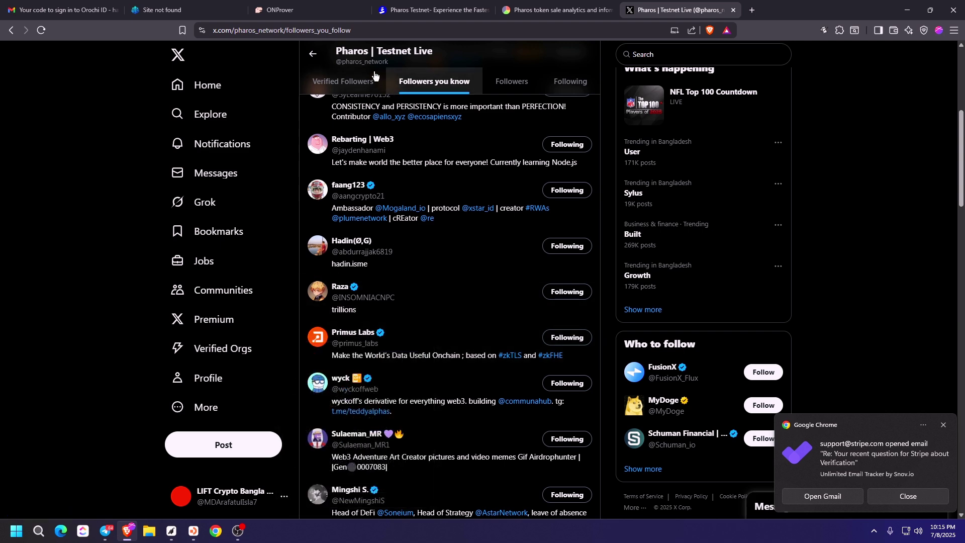
scroll(410, 259, "down", 1)
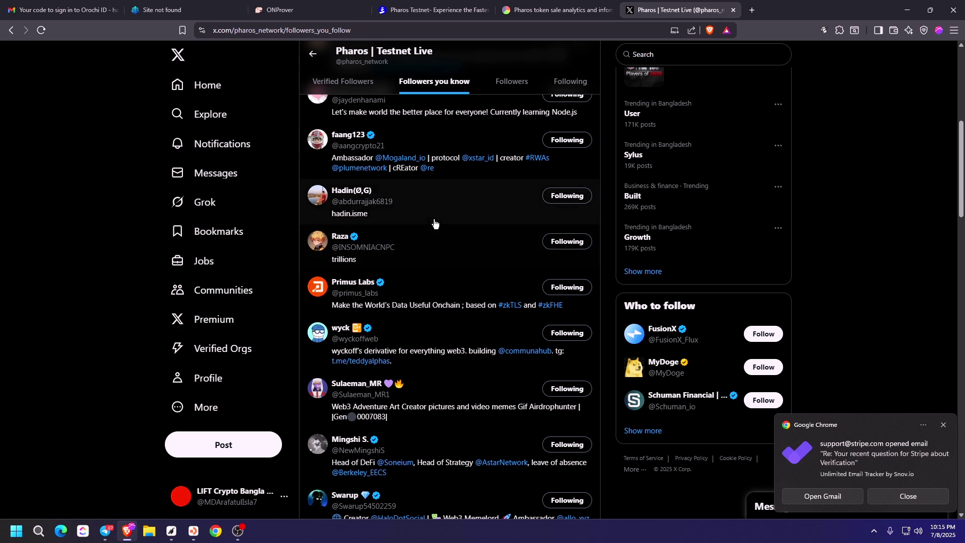
left_click(312, 54)
Examine the project category, total funds raised and investors on the Pharos page of ICO Analytics.
left_click(527, 5)
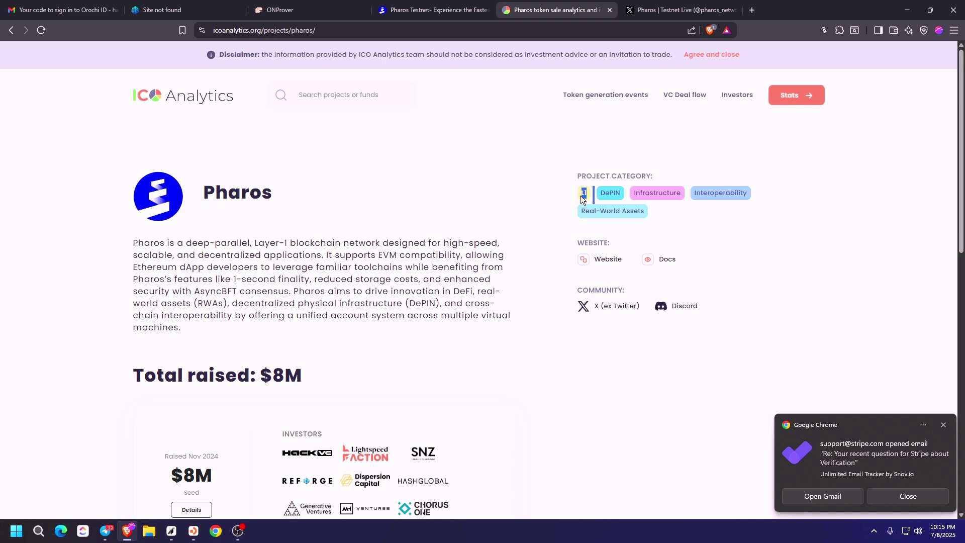
left_click_drag(582, 200, 589, 195)
scroll(255, 240, "down", 2)
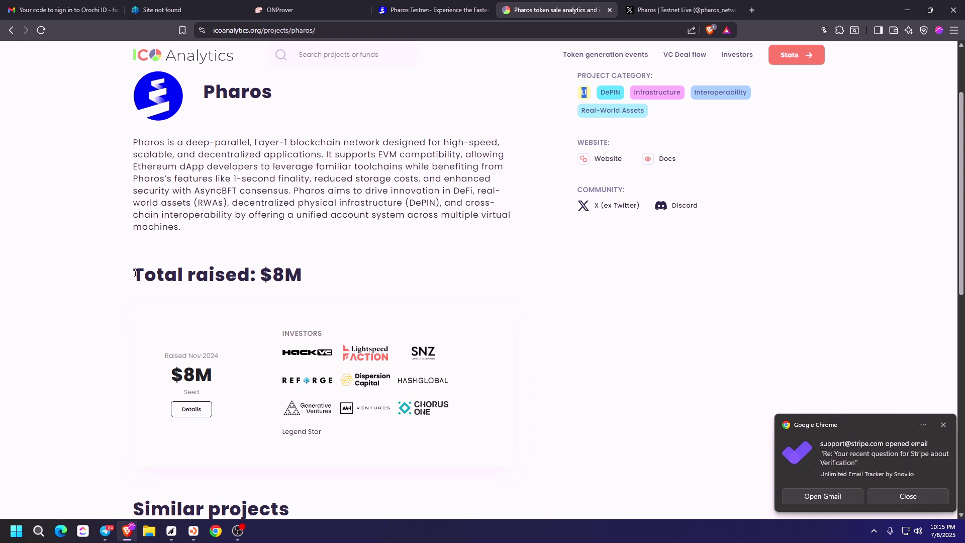
left_click_drag(136, 273, 300, 275)
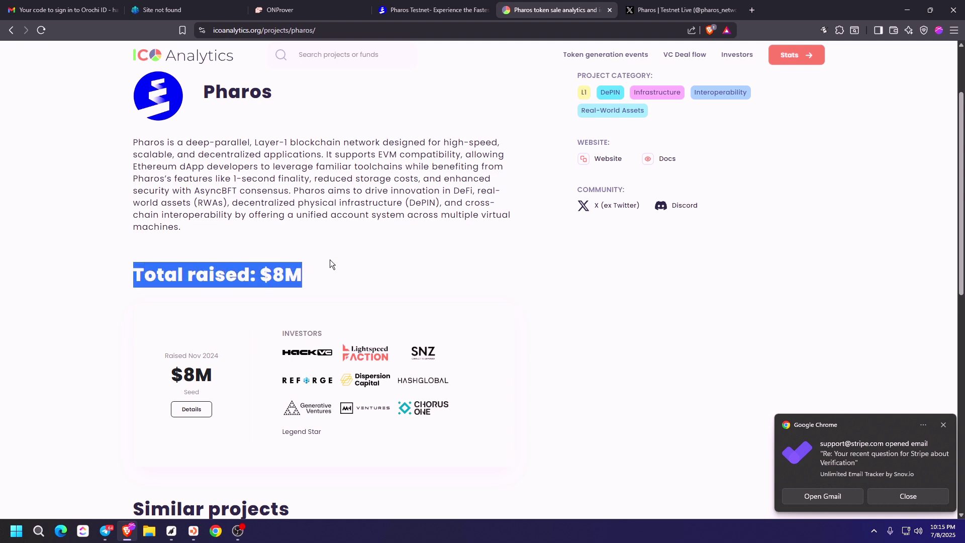
left_click(331, 297)
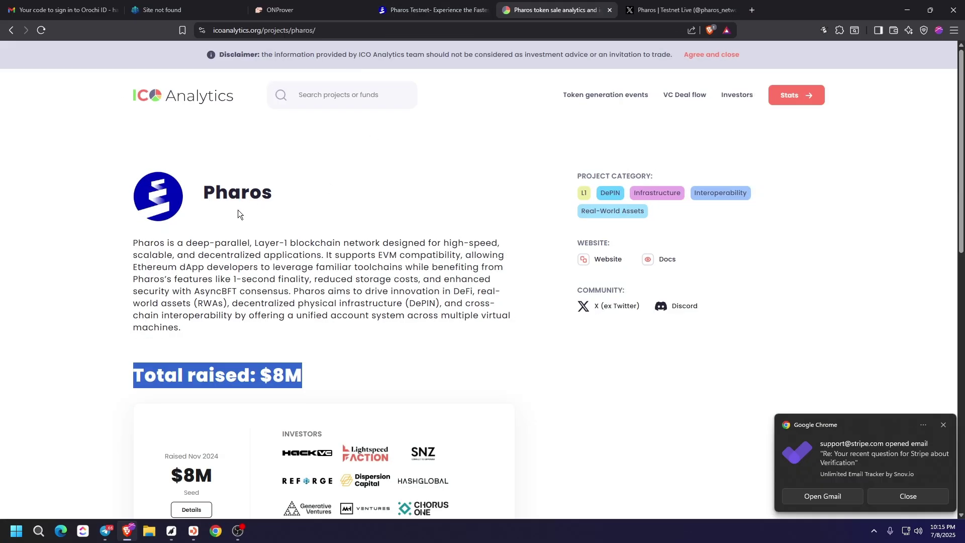
triple_click(242, 376)
left_click(435, 10)
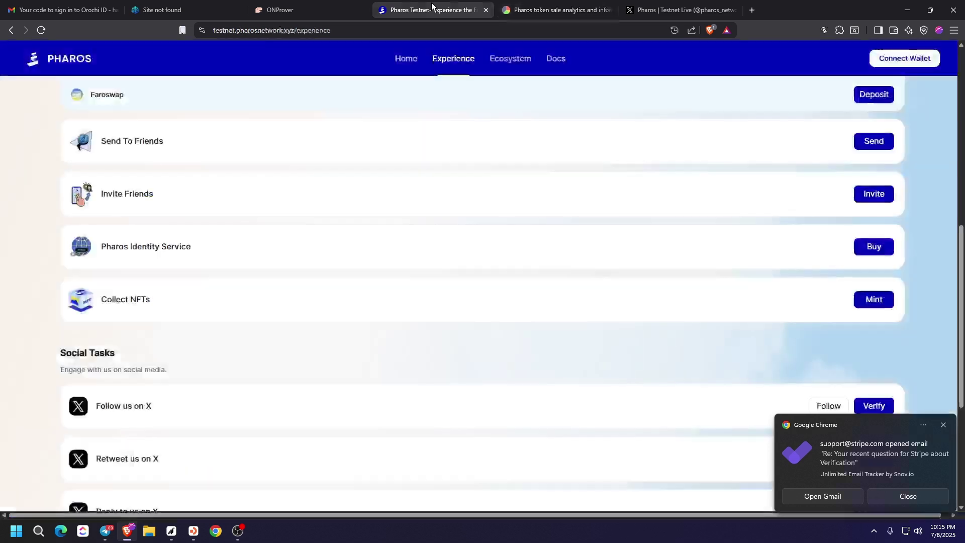
scroll(461, 166, "up", 4)
left_click(553, 10)
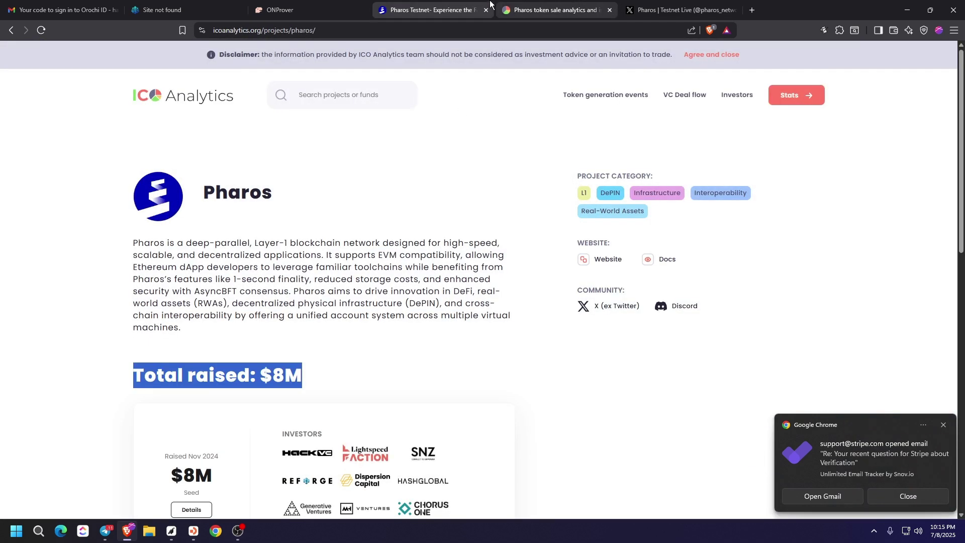
Switch to Telegram to read the Pharos joining instructions, and return to the Pharos testnet Experience page in Brave.
left_click(105, 531)
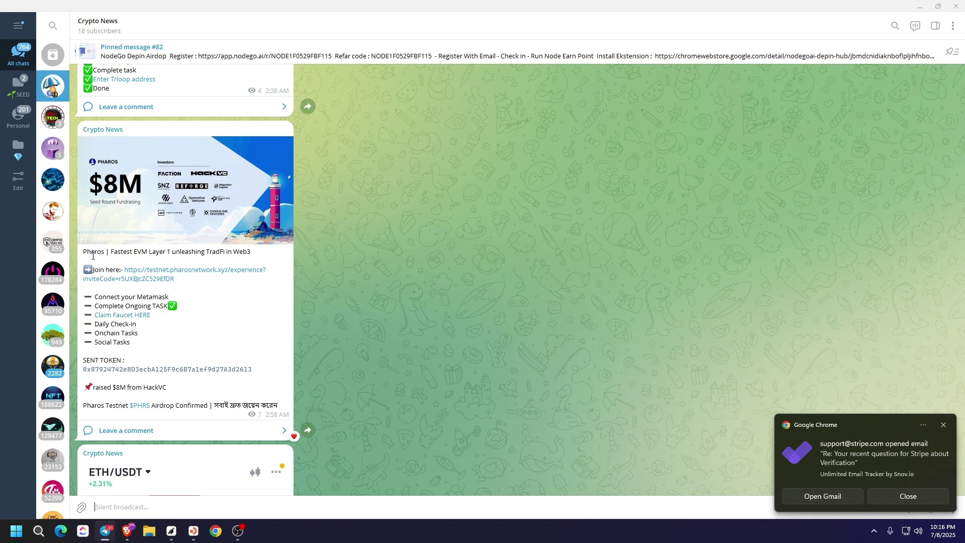
left_click(164, 278)
left_click_drag(777, 8, 531, 8)
left_click(481, 10)
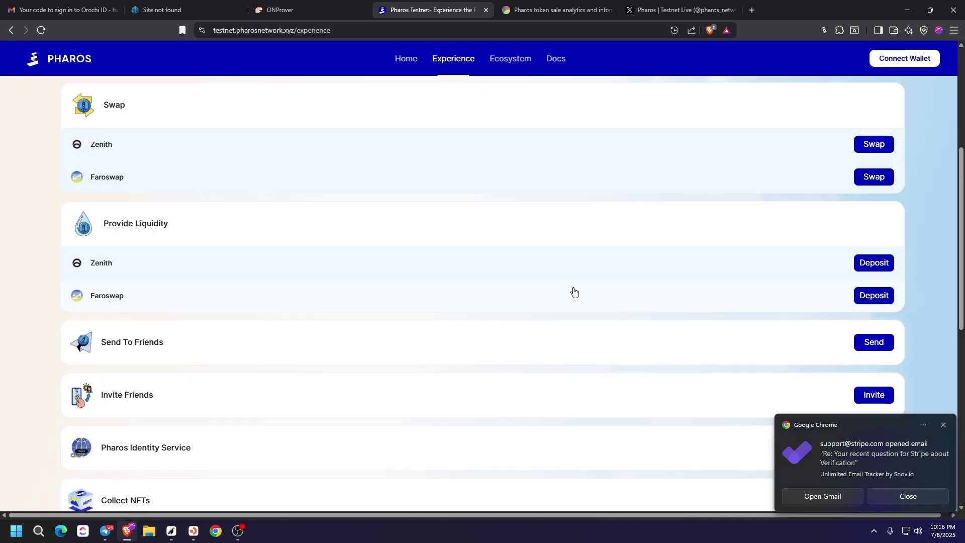
Dismiss the email notification and connect the MetaMask wallet to the Pharos testnet, unlocking it with the wallet password.
left_click(944, 425)
scroll(724, 285, "up", 5)
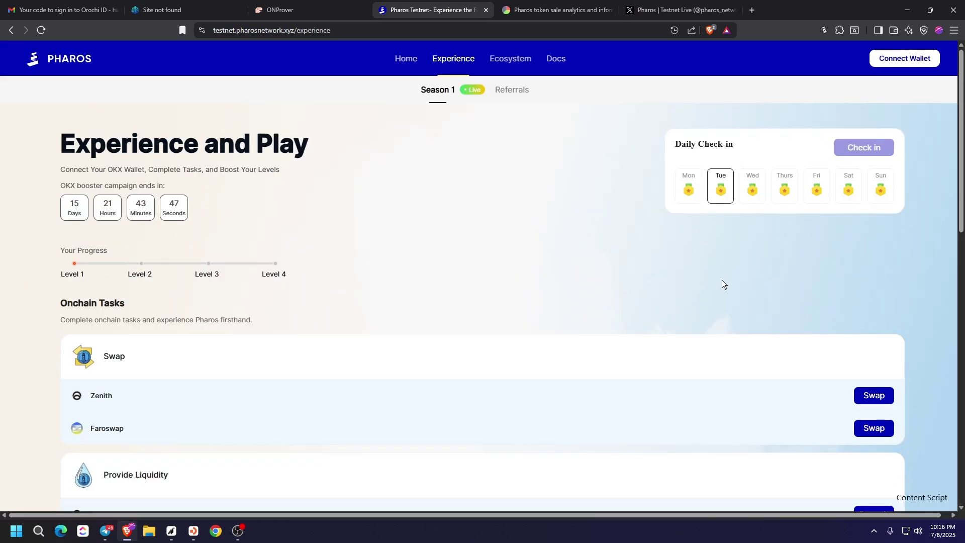
left_click(900, 61)
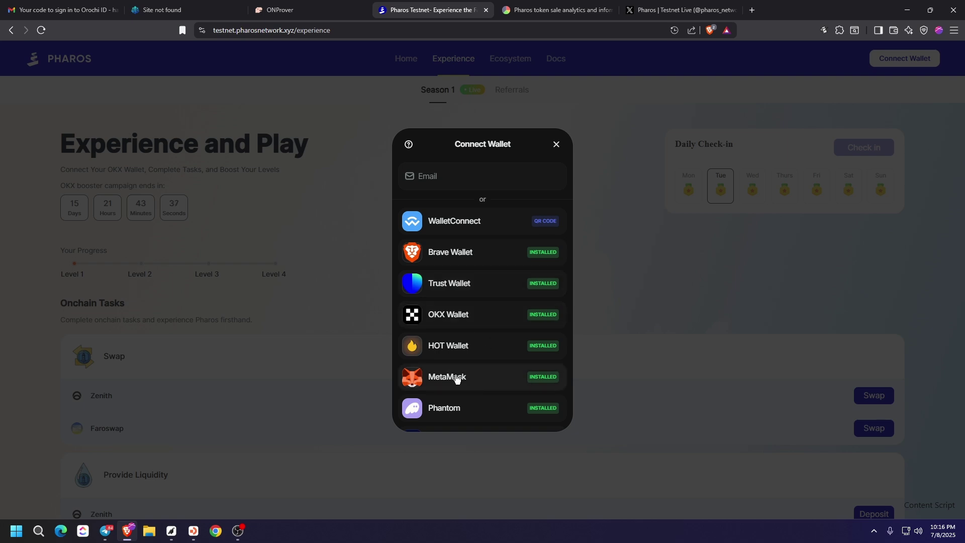
left_click(480, 381)
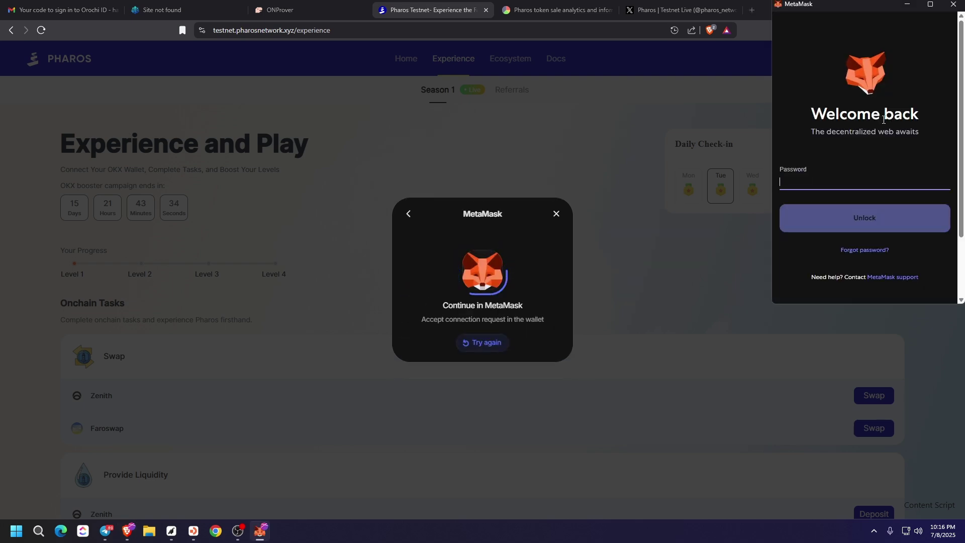
type("********")
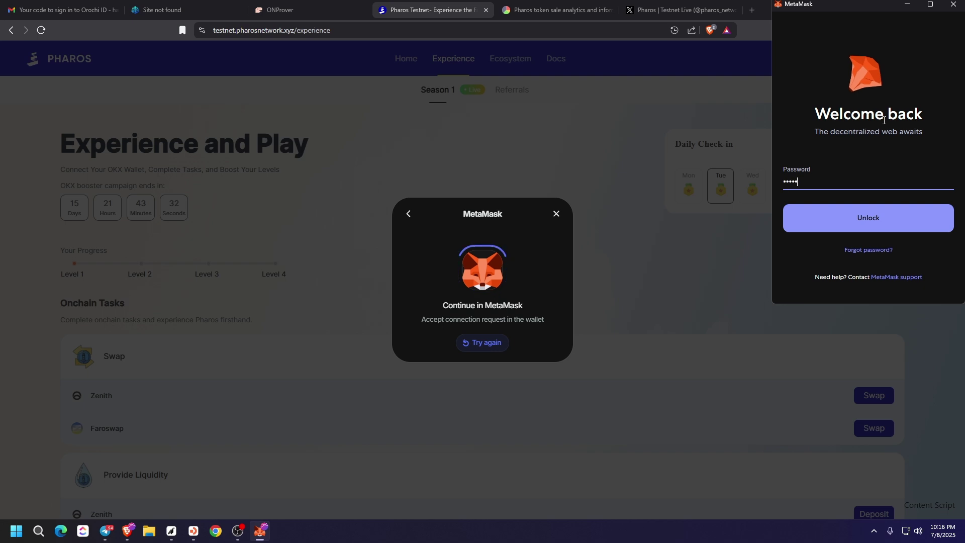
key("Return")
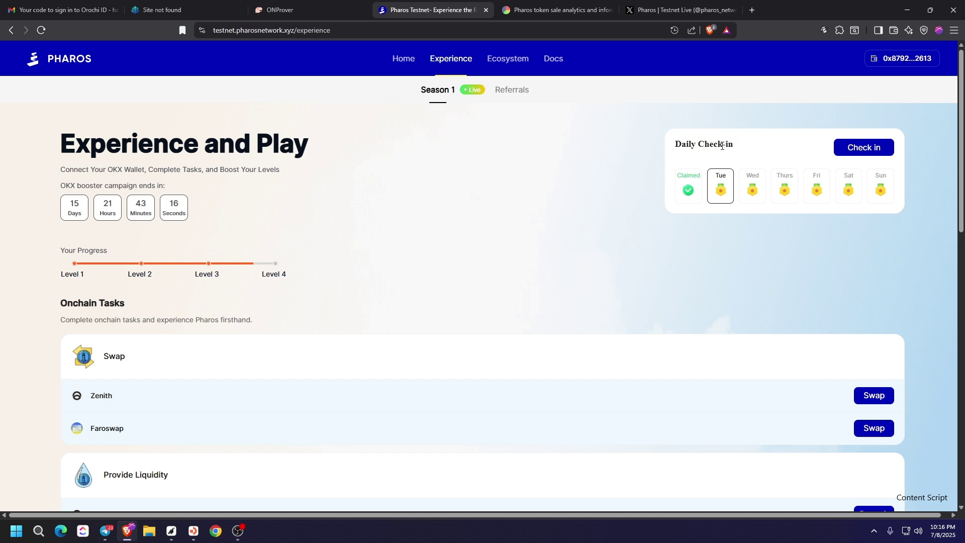
Claim Tuesday's daily check-in on the Pharos Experience page.
triple_click(694, 144)
left_click(857, 148)
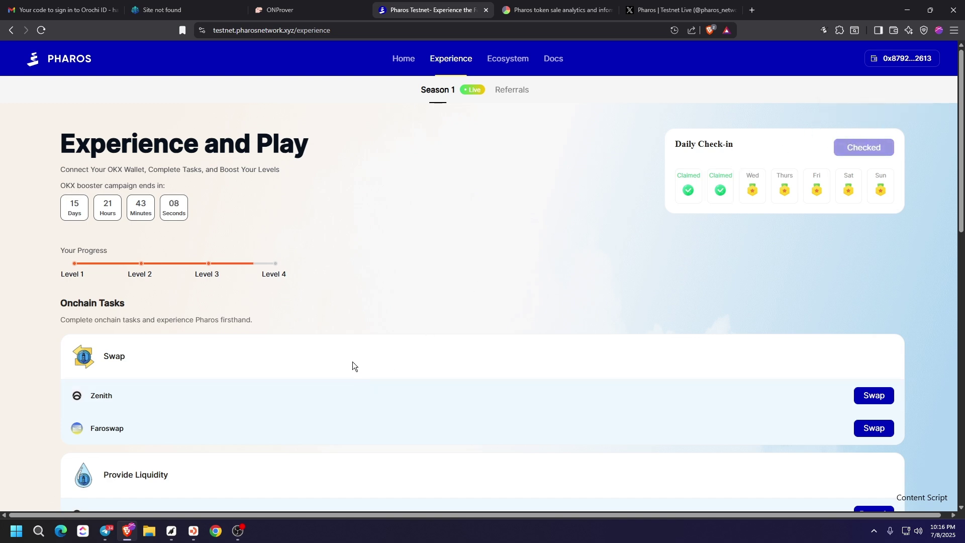
Examine the lists of onchain tasks and social tasks on the Pharos Experience page.
scroll(375, 317, "down", 5)
scroll(320, 317, "up", 4)
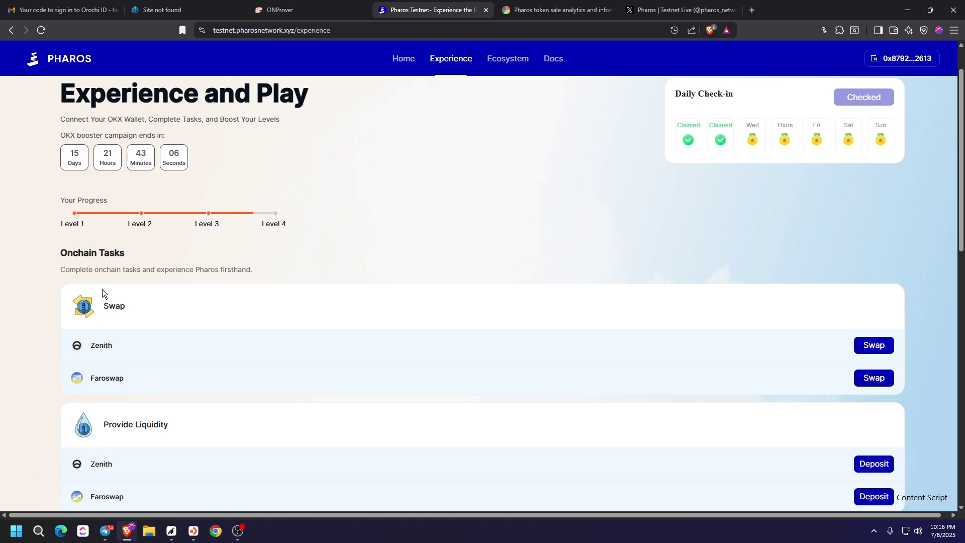
scroll(148, 257, "down", 1)
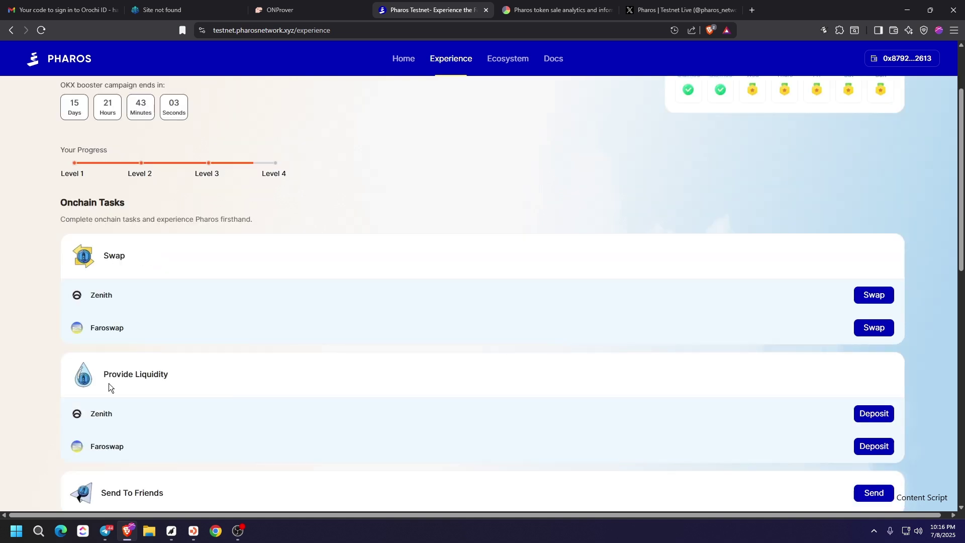
scroll(154, 370, "down", 4)
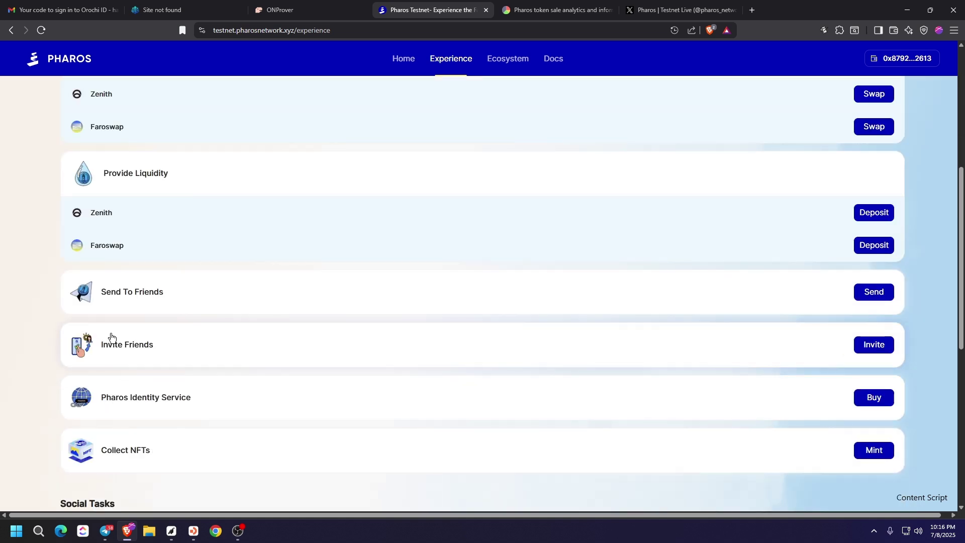
scroll(237, 312, "down", 1)
scroll(209, 170, "up", 3)
scroll(216, 341, "down", 7)
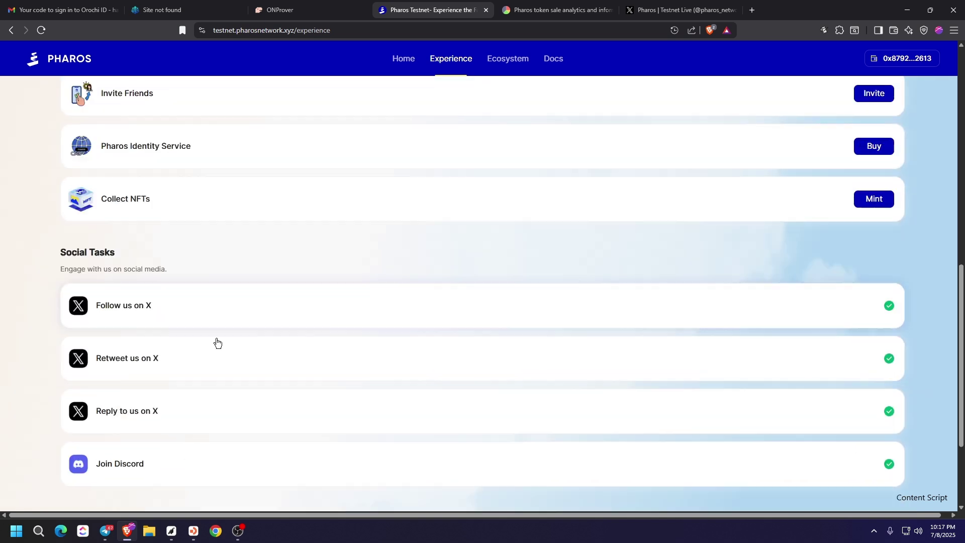
left_click_drag(49, 247, 145, 250)
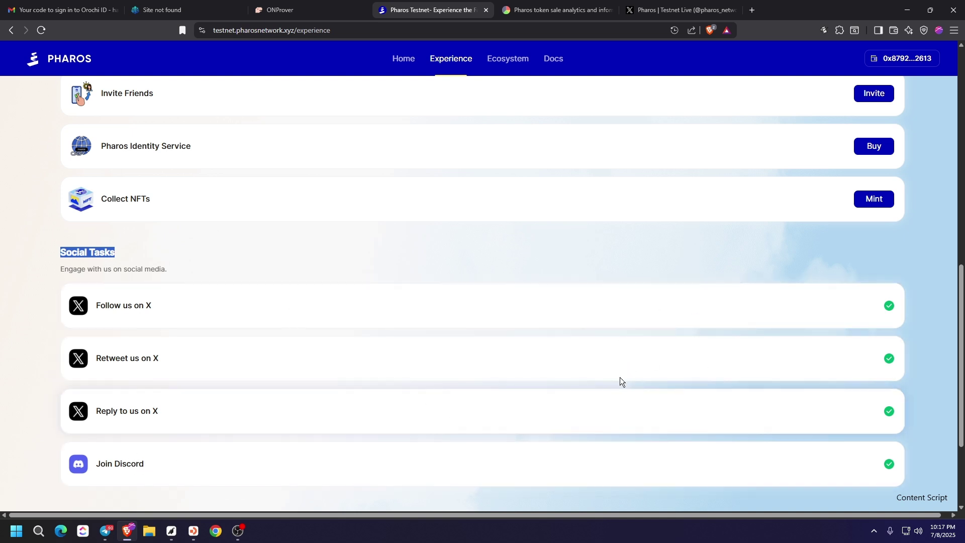
scroll(704, 332, "up", 1)
scroll(469, 362, "down", 2)
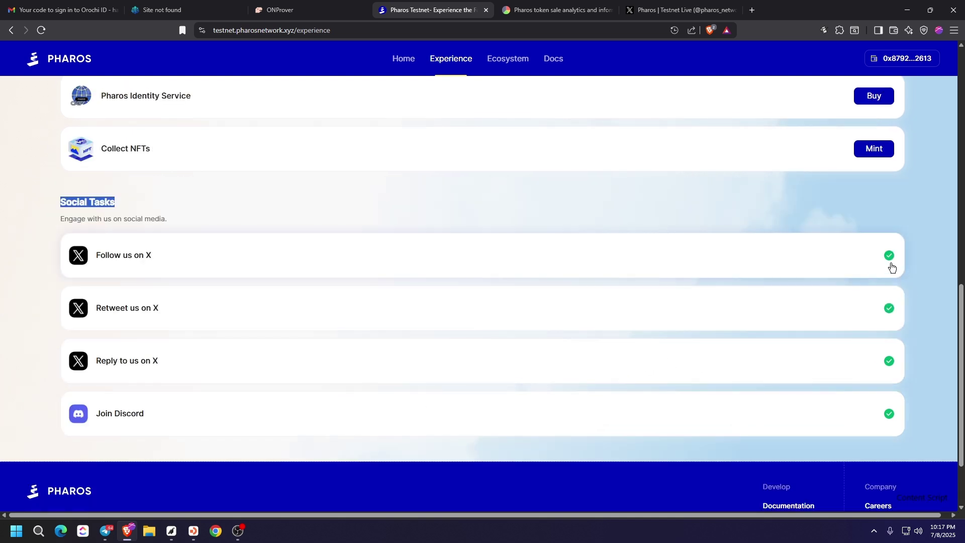
scroll(767, 256, "up", 8)
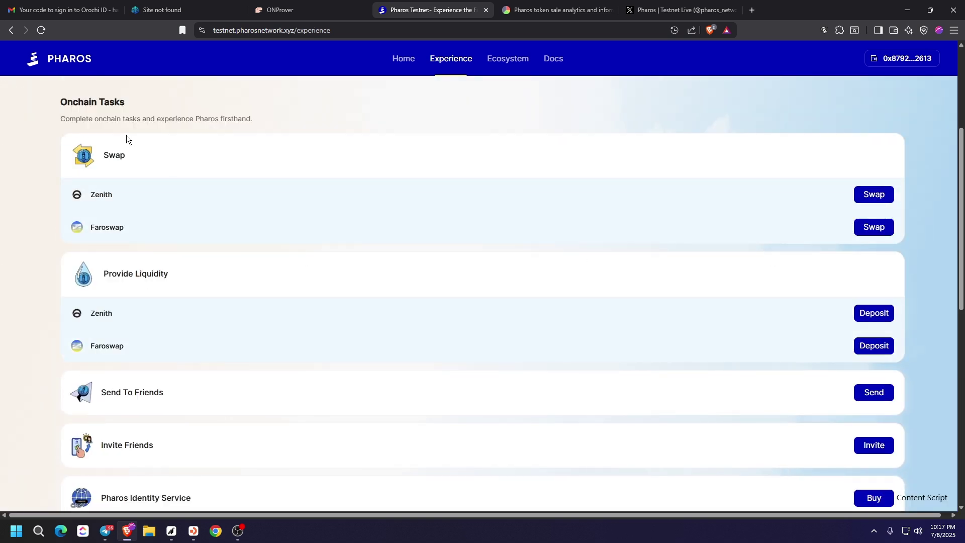
scroll(126, 135, "up", 3)
left_click_drag(52, 253, 117, 252)
left_click(104, 250)
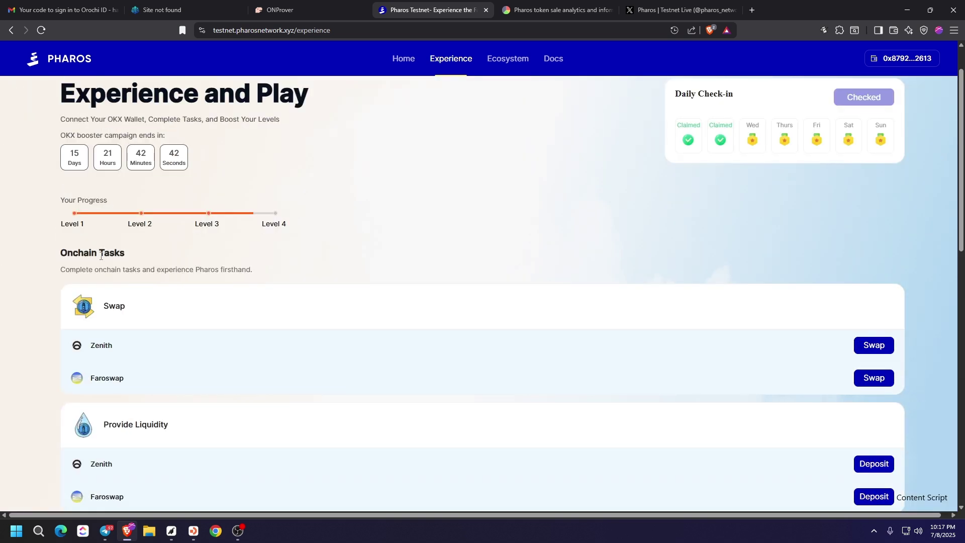
triple_click(101, 255)
Recheck the Pharos task list in the Telegram channel and go back to the testnet Experience page in Brave.
key("alt+Tab")
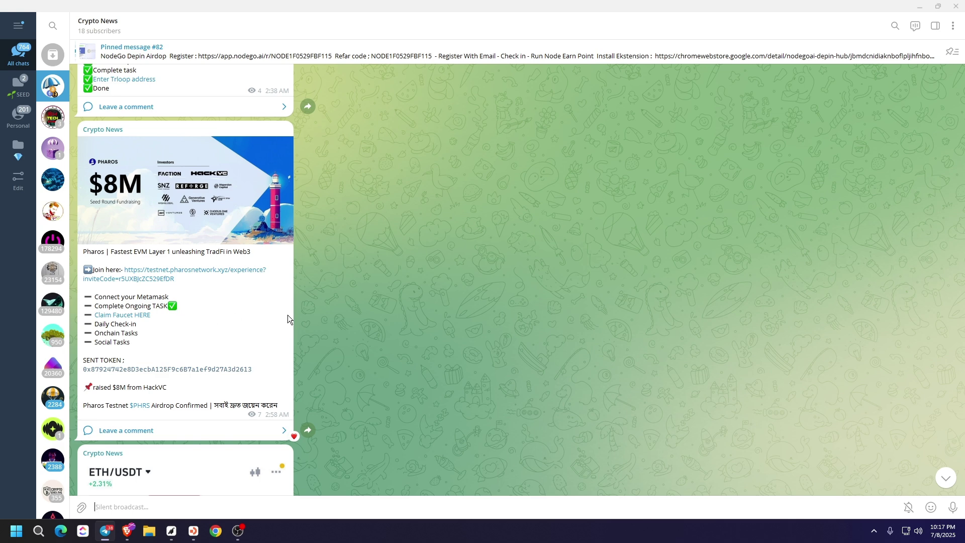
left_click(125, 533)
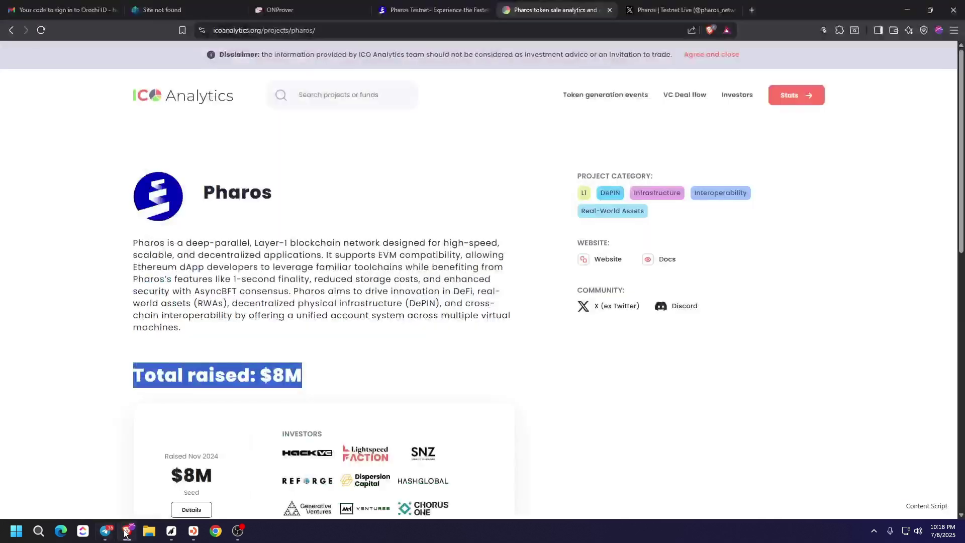
left_click(507, 294)
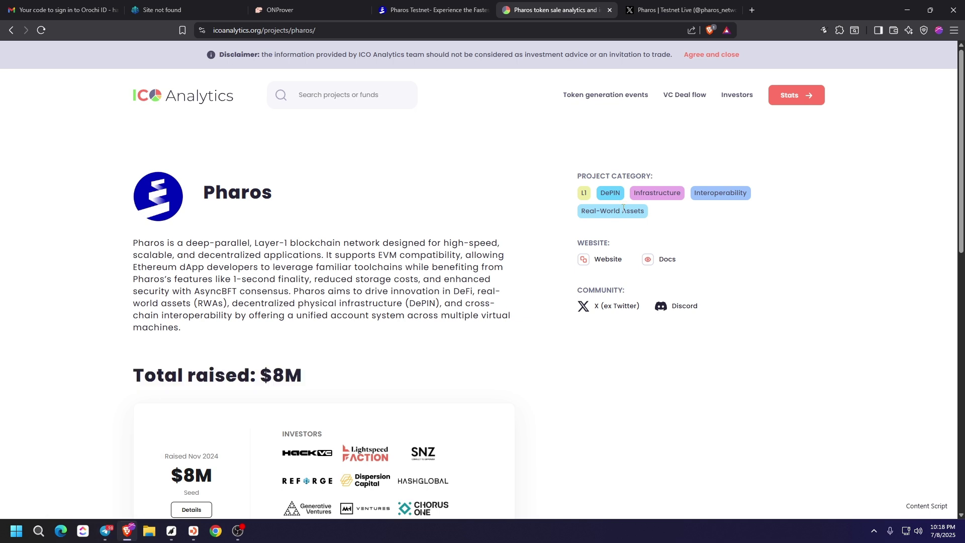
left_click(470, 10)
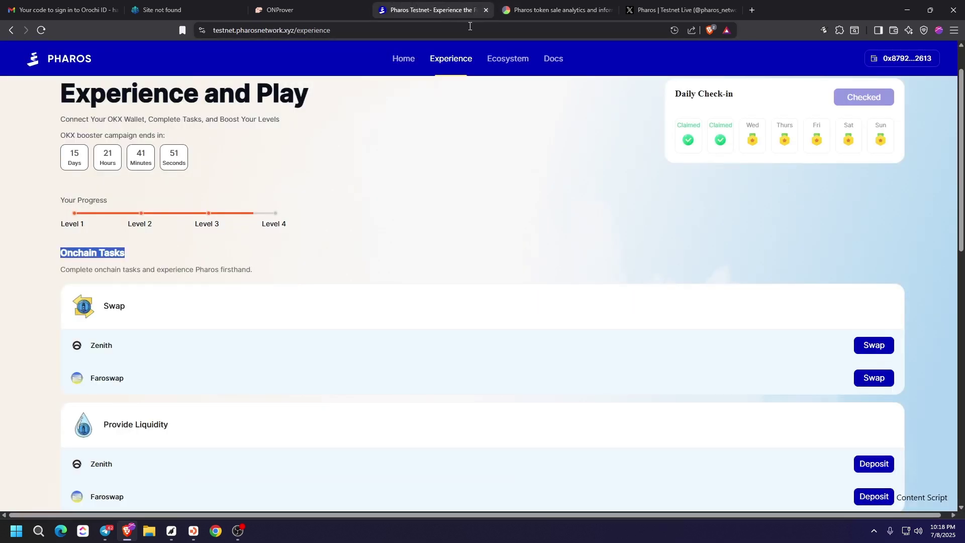
Open the MetaMask wallet extension and examine the account's PHRS token balance on Pharos Testnet.
left_click(839, 30)
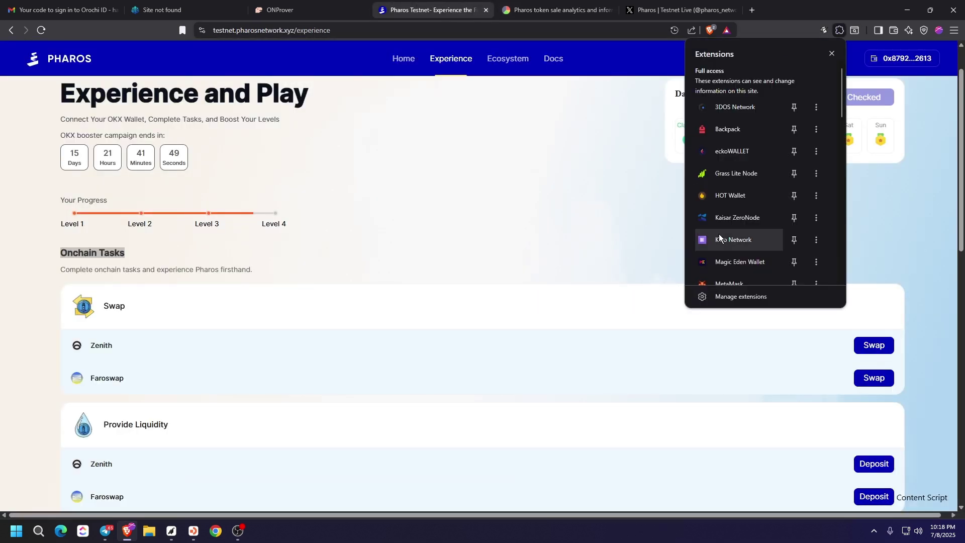
scroll(732, 222, "down", 3)
left_click(734, 164)
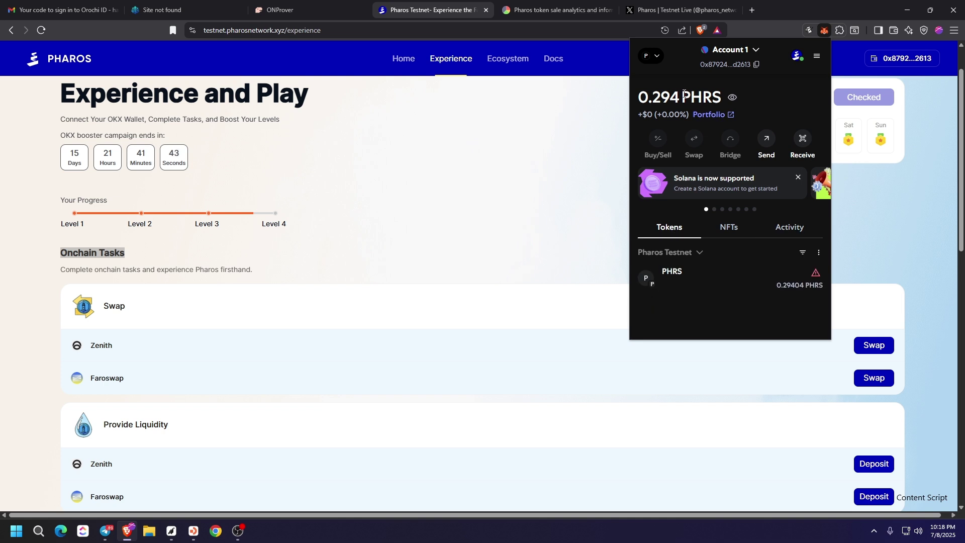
left_click_drag(685, 93, 717, 96)
double_click(697, 97)
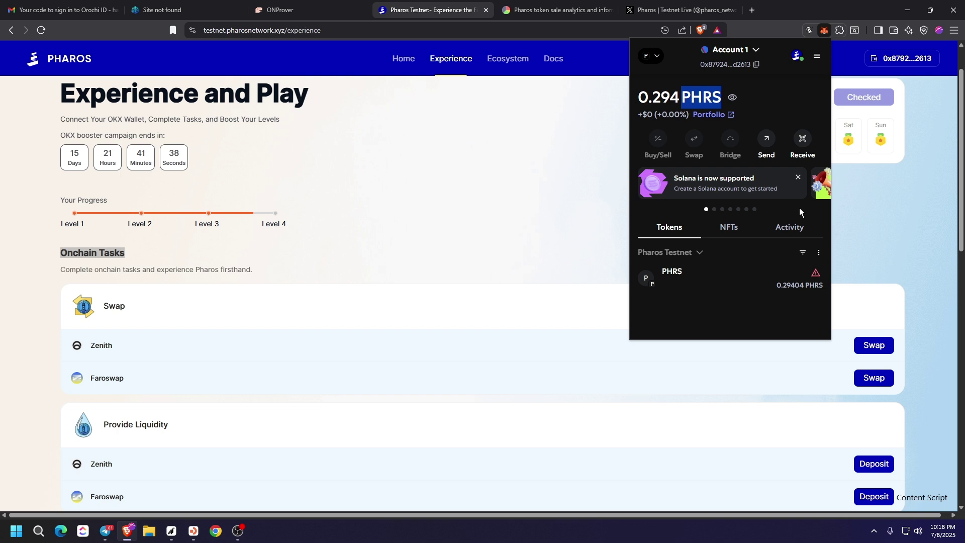
Close the MetaMask wallet and open the Zenith swap task from the Pharos onchain tasks.
left_click(370, 182)
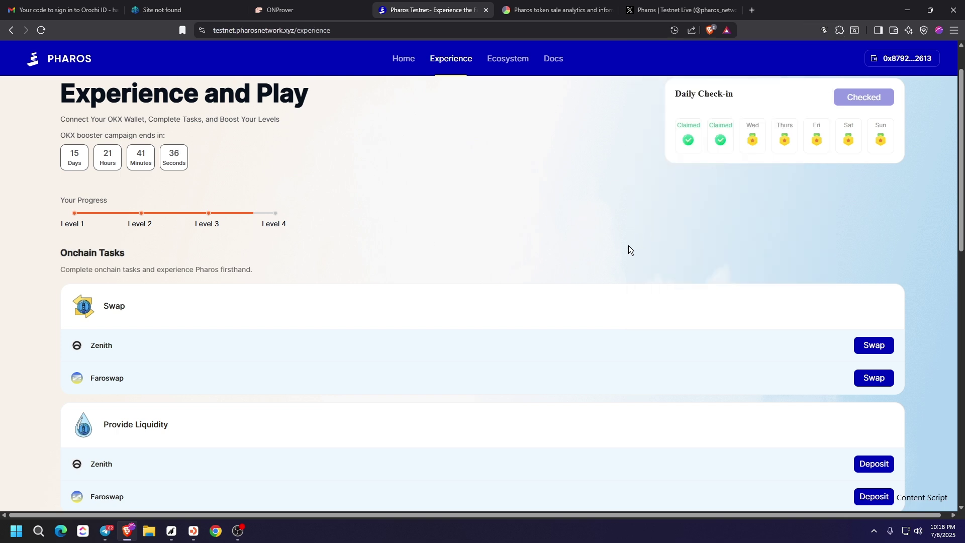
left_click_drag(55, 250, 126, 254)
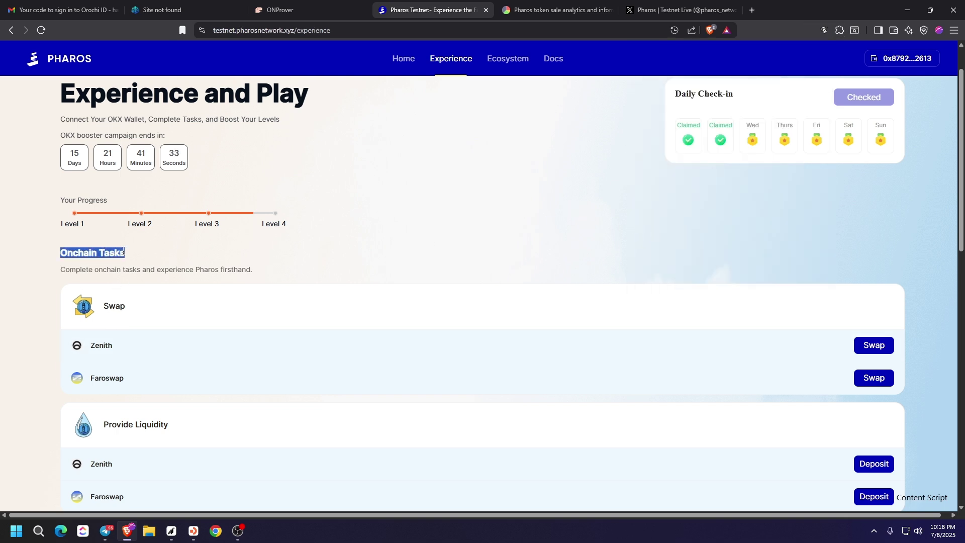
triple_click(98, 253)
left_click_drag(105, 306, 143, 308)
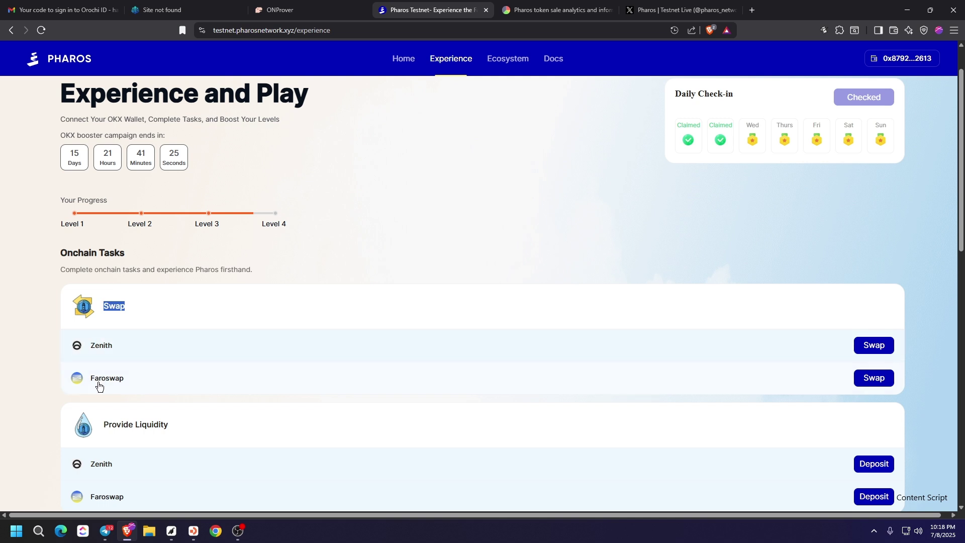
left_click(887, 350)
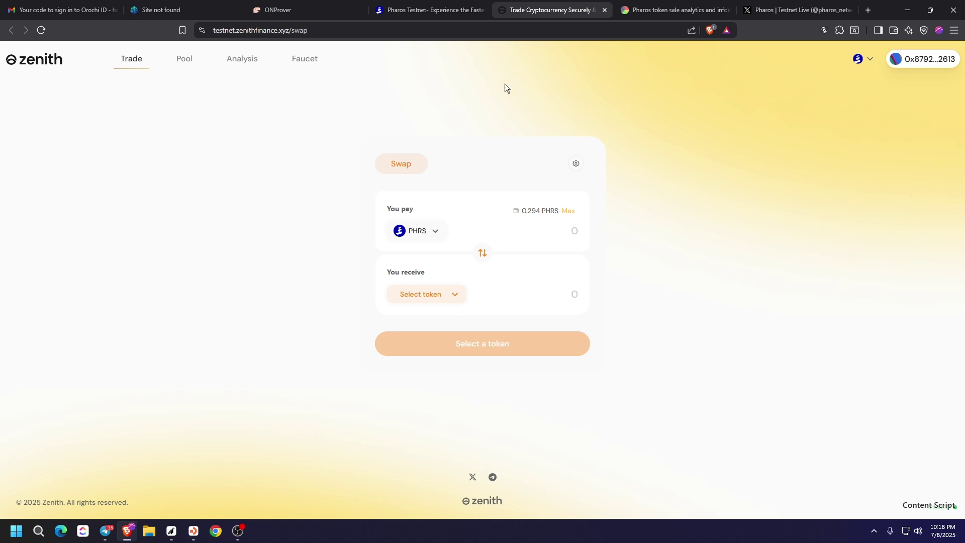
key("ctrl+shift+Tab")
key("ctrl+Tab")
Swap 0.0001 PHRS for USDT on Zenith and confirm the transaction in MetaMask.
type("001")
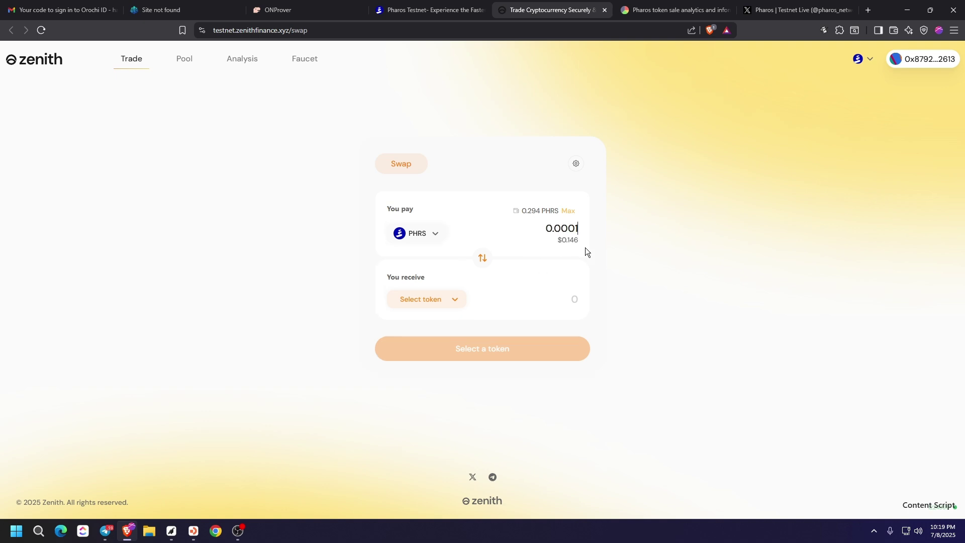
left_click(421, 299)
left_click(402, 358)
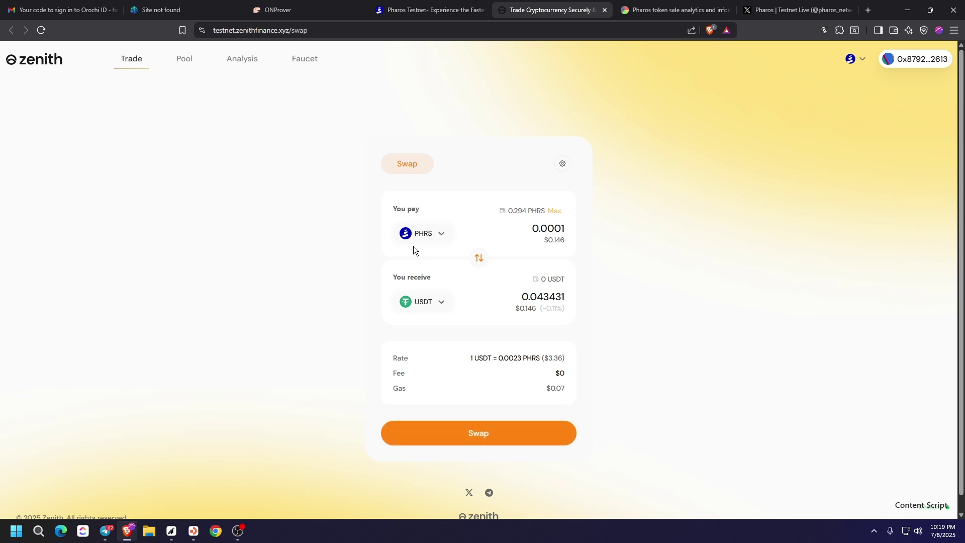
left_click(473, 445)
left_click(493, 381)
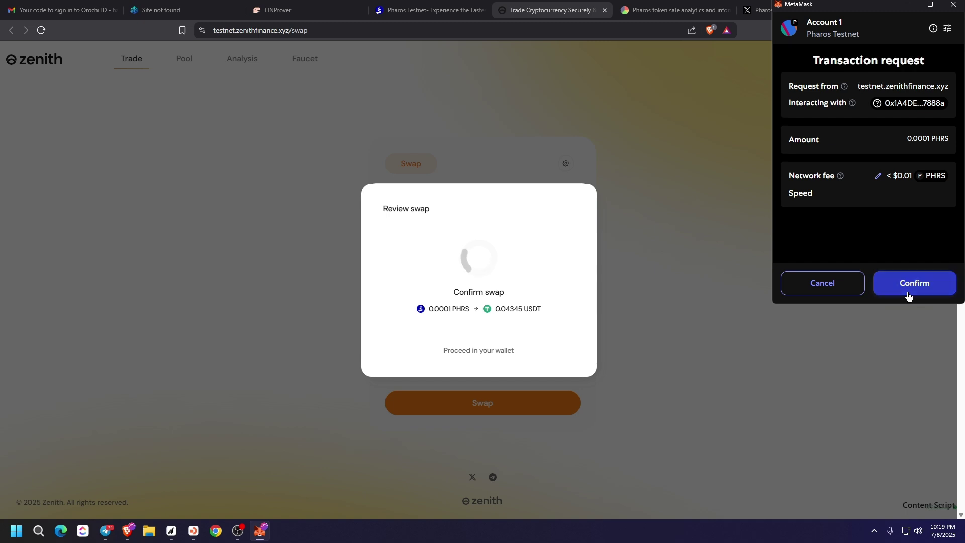
left_click(908, 288)
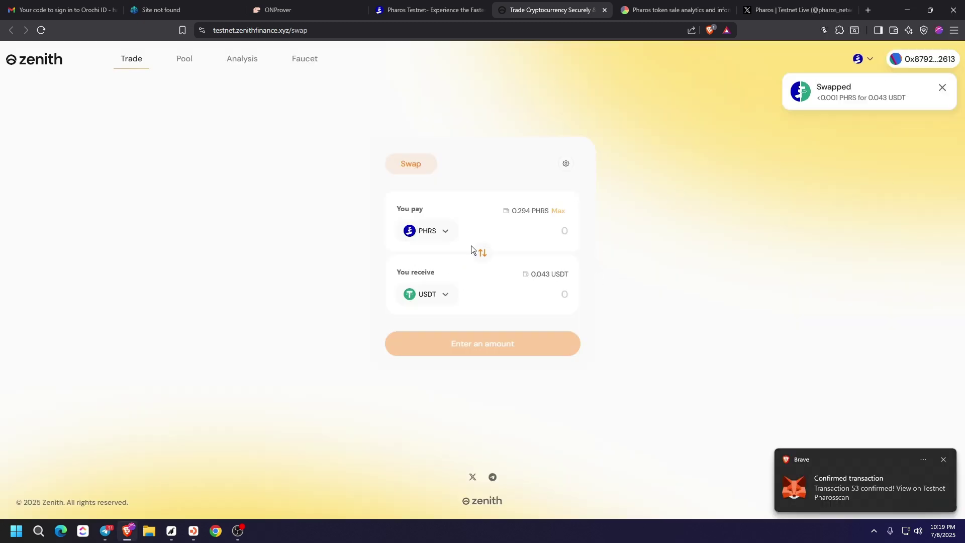
Swap the maximum USDT balance back to PHRS on Zenith and confirm the transaction in MetaMask.
left_click(483, 253)
left_click(435, 237)
left_click(529, 210)
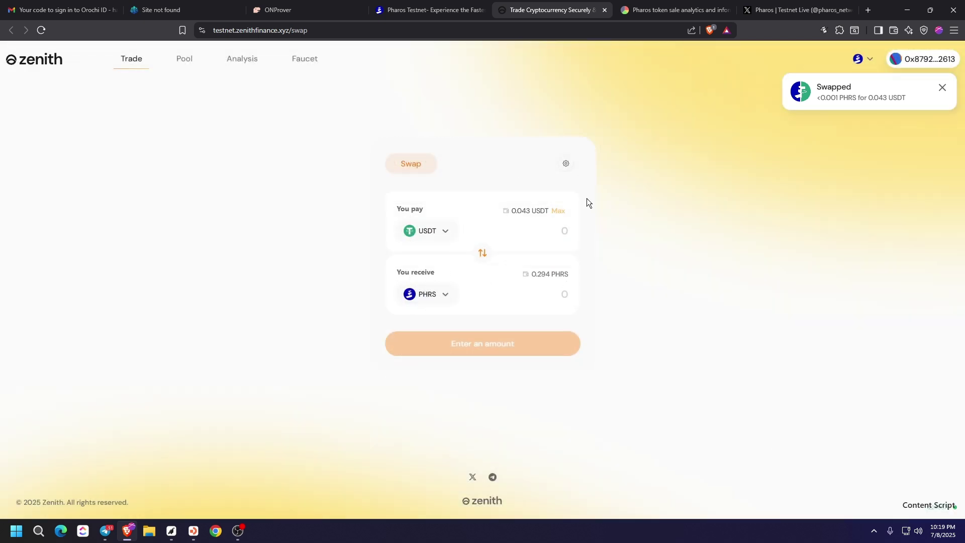
left_click(558, 211)
left_click(423, 302)
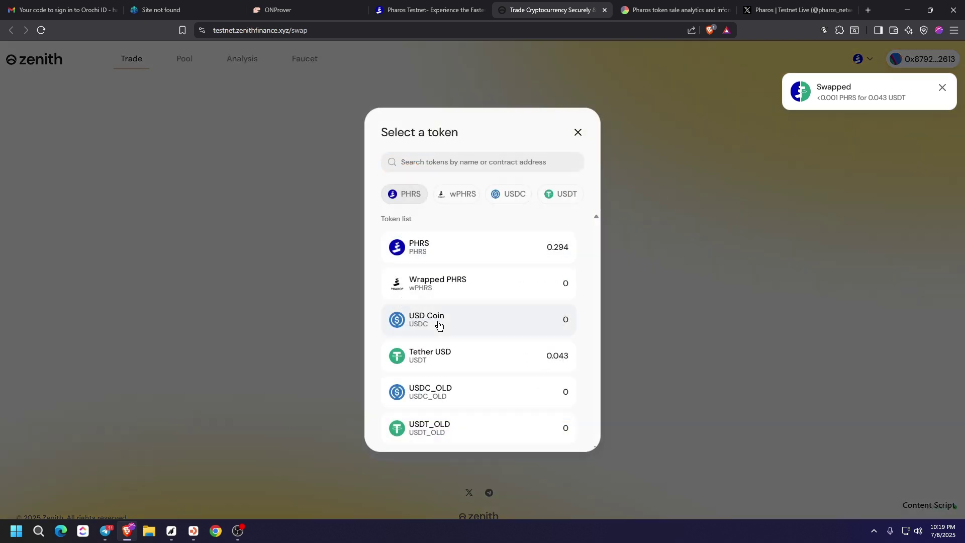
left_click(455, 248)
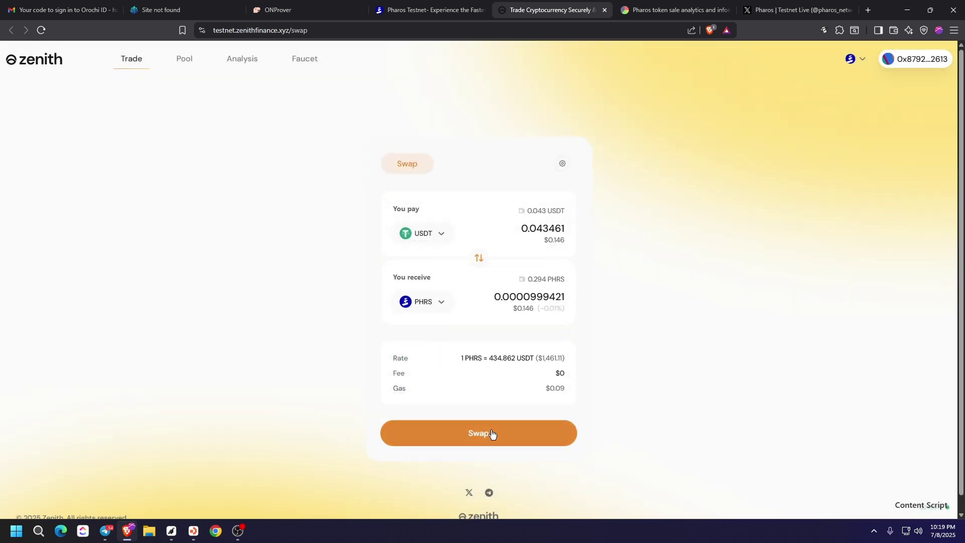
left_click(491, 432)
left_click(491, 381)
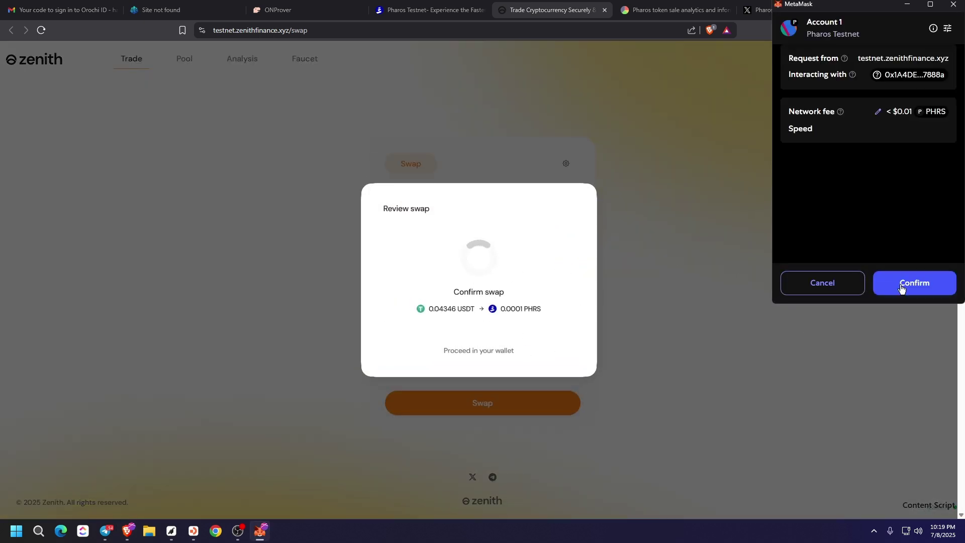
left_click(900, 282)
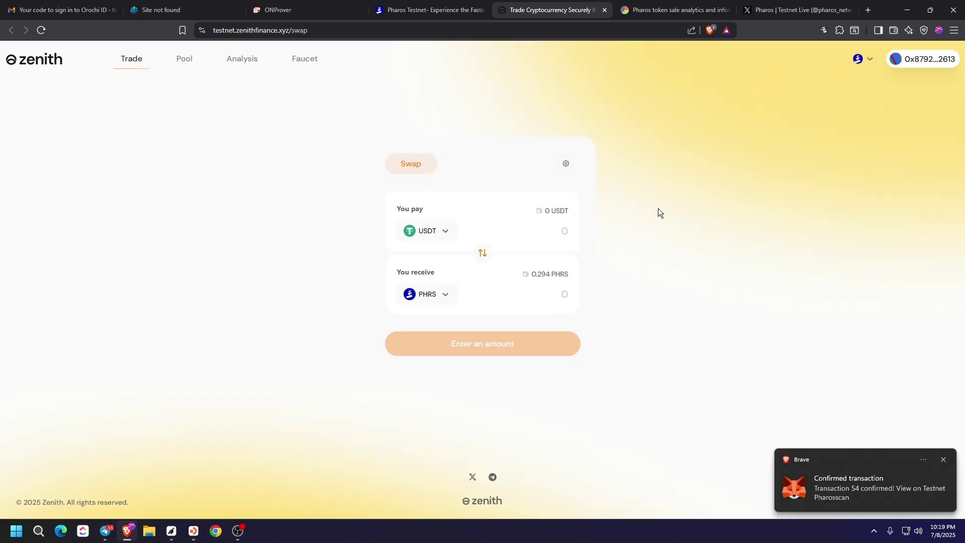
Return to the Pharos Experience page and open the Faroswap swap task.
left_click(433, 10)
scroll(276, 296, "down", 3)
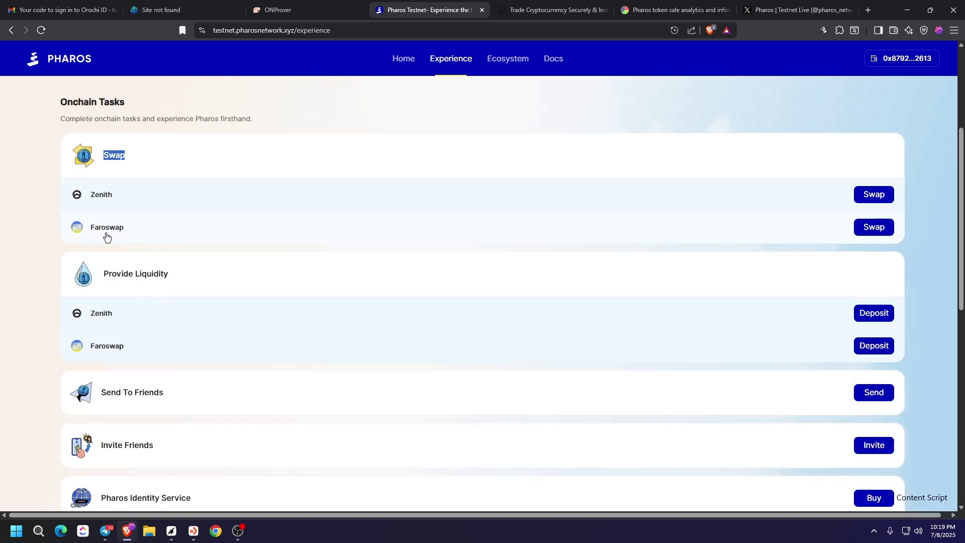
left_click(887, 235)
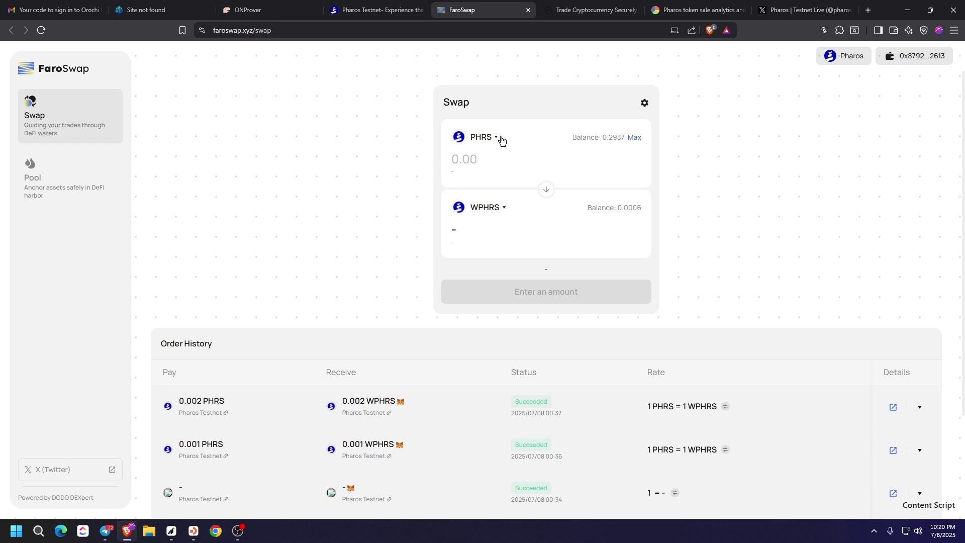
Swap 0.0001 PHRS for Tether USD (USDT) on FaroSwap and confirm the transaction in MetaMask.
left_click(490, 212)
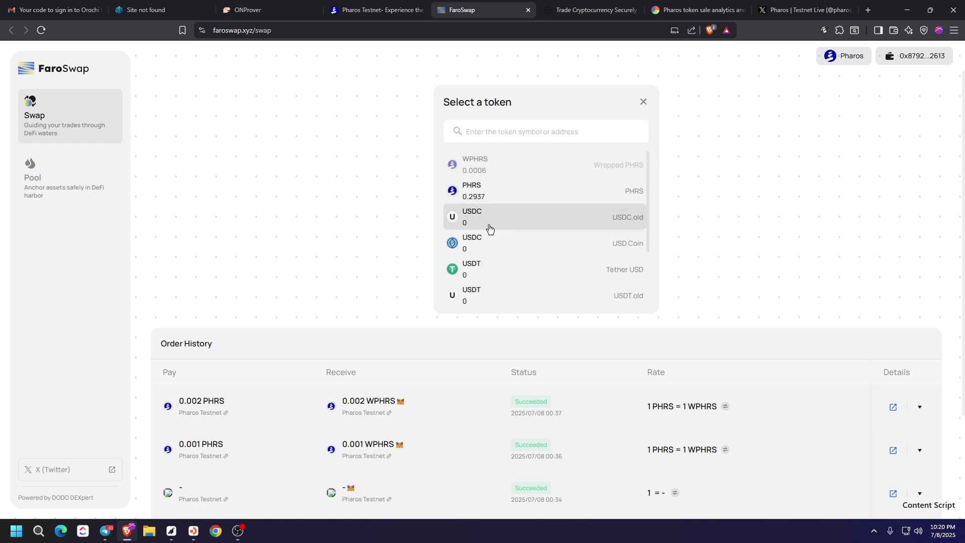
left_click(459, 269)
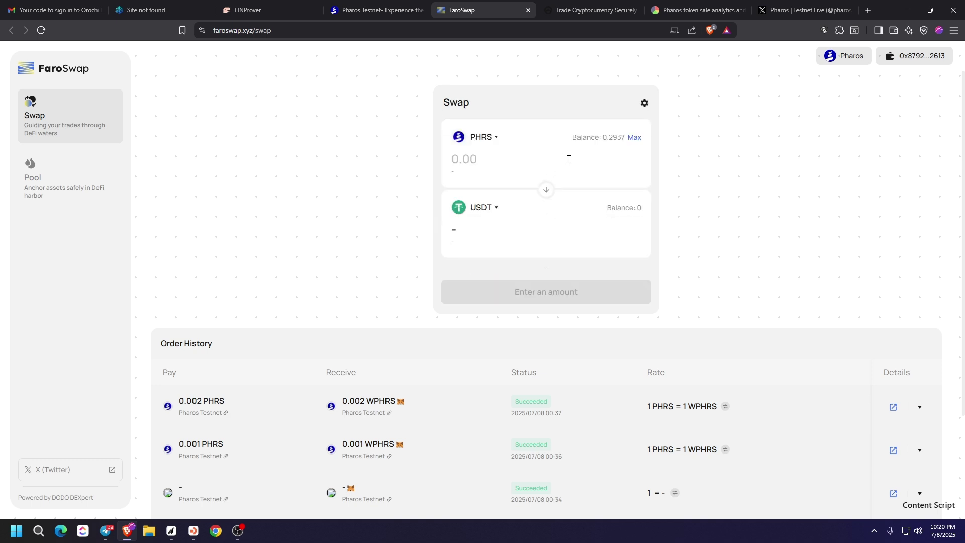
type("0.0001")
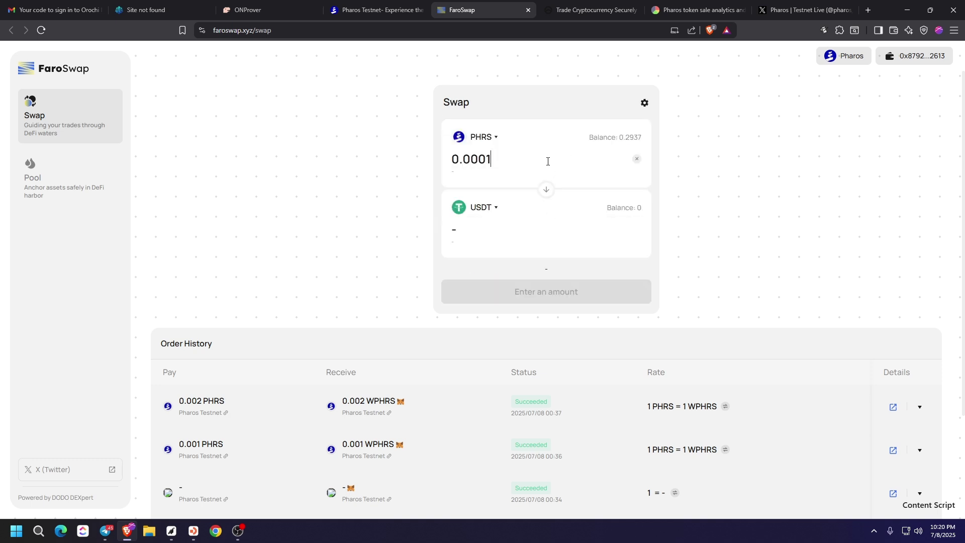
left_click(482, 208)
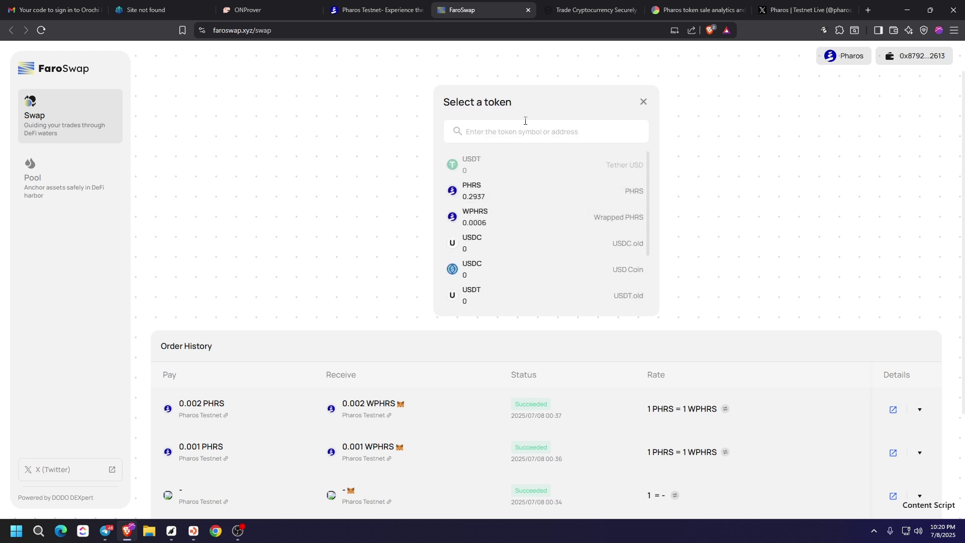
left_click(645, 102)
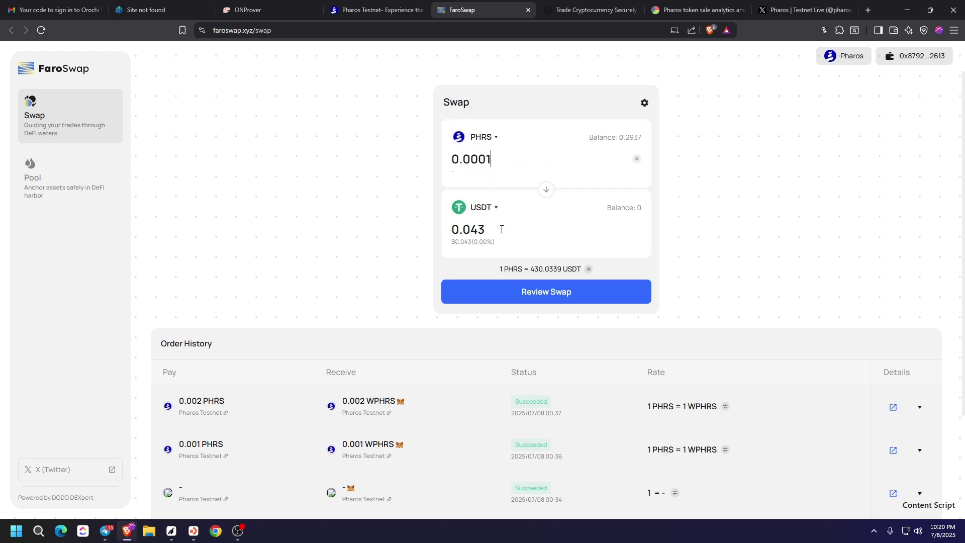
left_click(534, 301)
left_click(557, 296)
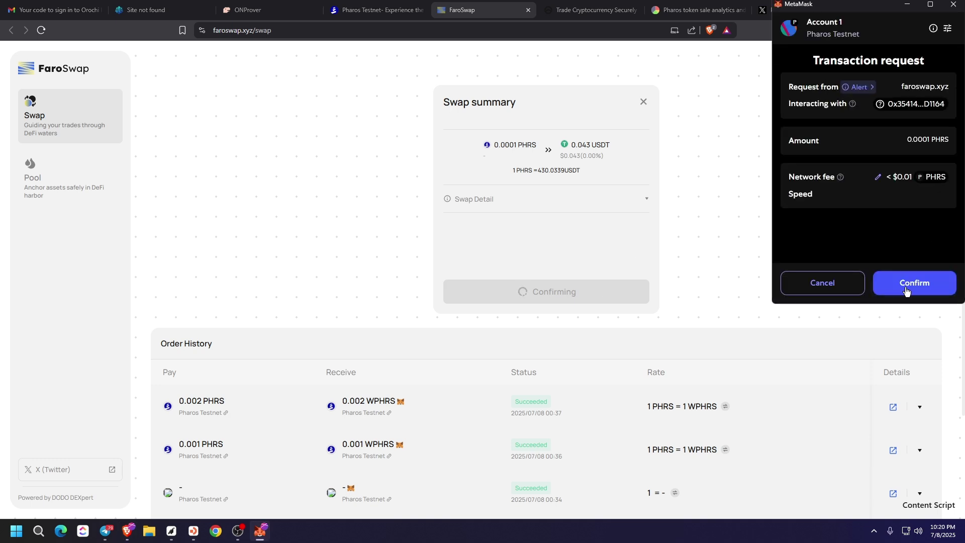
left_click(907, 291)
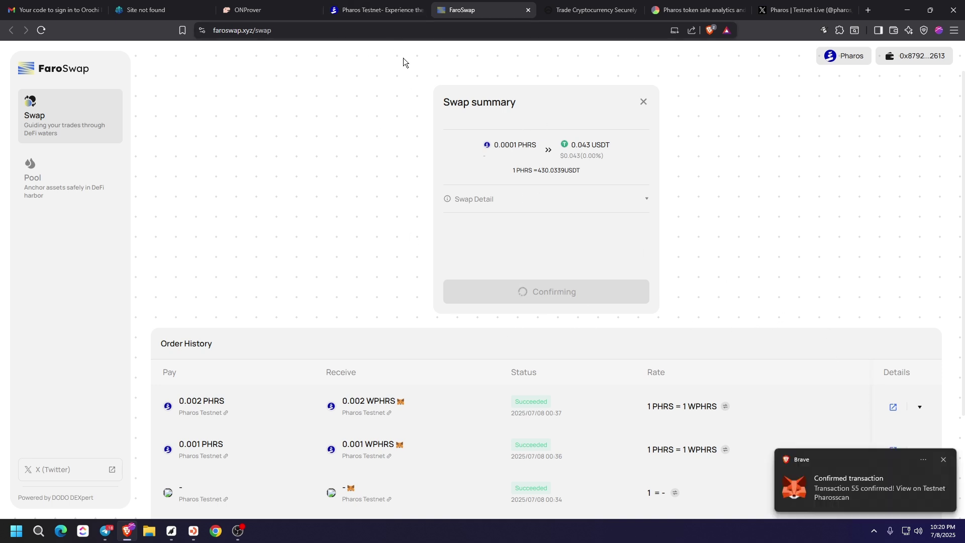
Open the Zenith deposit task under Provide Liquidity on the Pharos Experience page and start a new pool.
left_click(377, 9)
scroll(136, 315, "down", 1)
left_click_drag(104, 224, 173, 230)
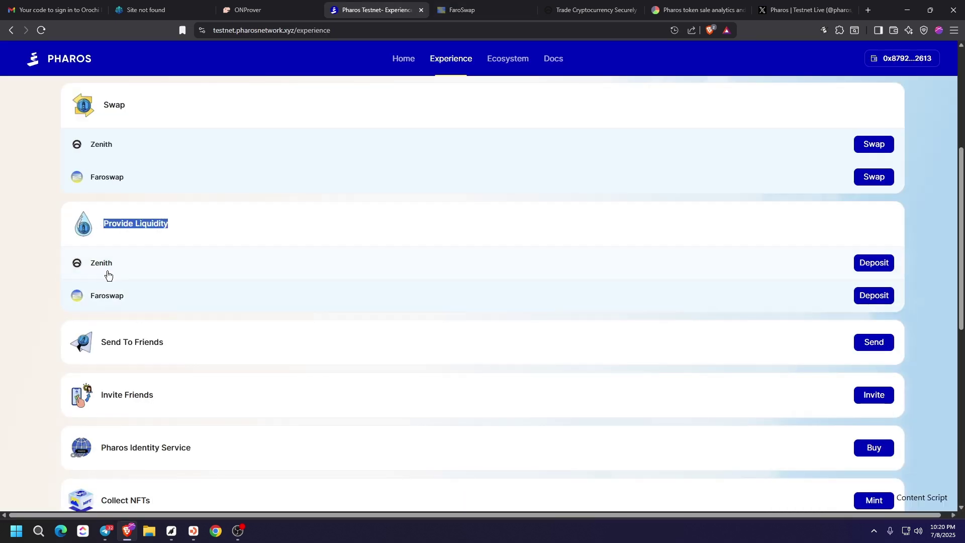
left_click(874, 264)
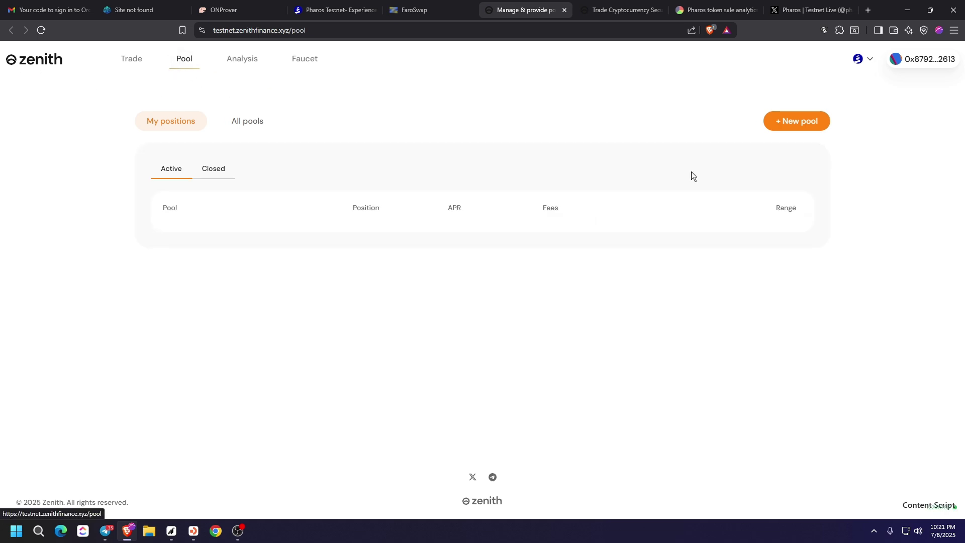
left_click(797, 124)
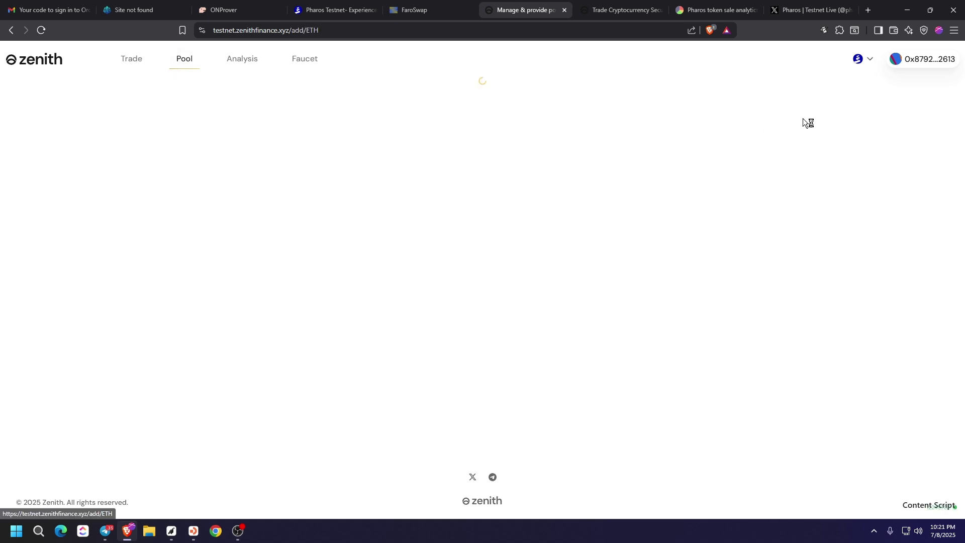
left_click(193, 112)
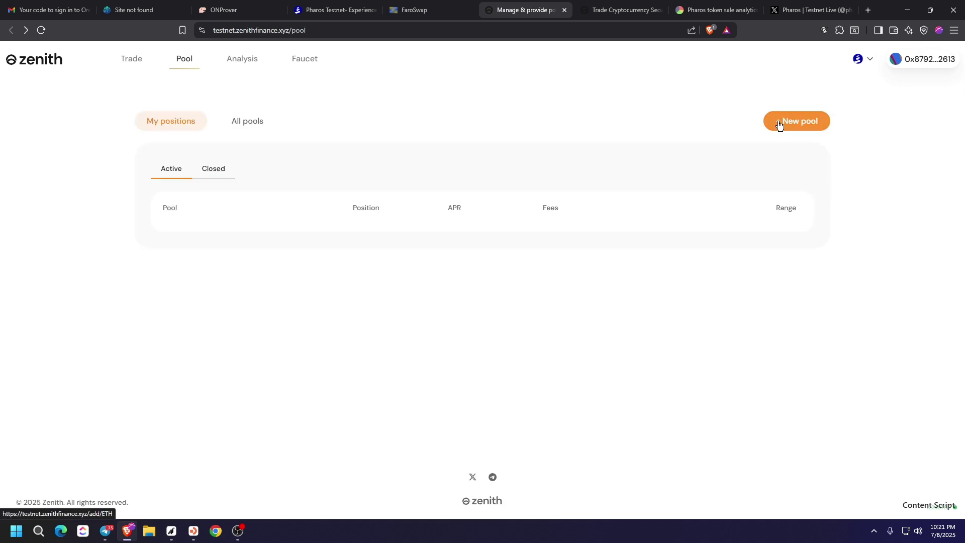
left_click(805, 122)
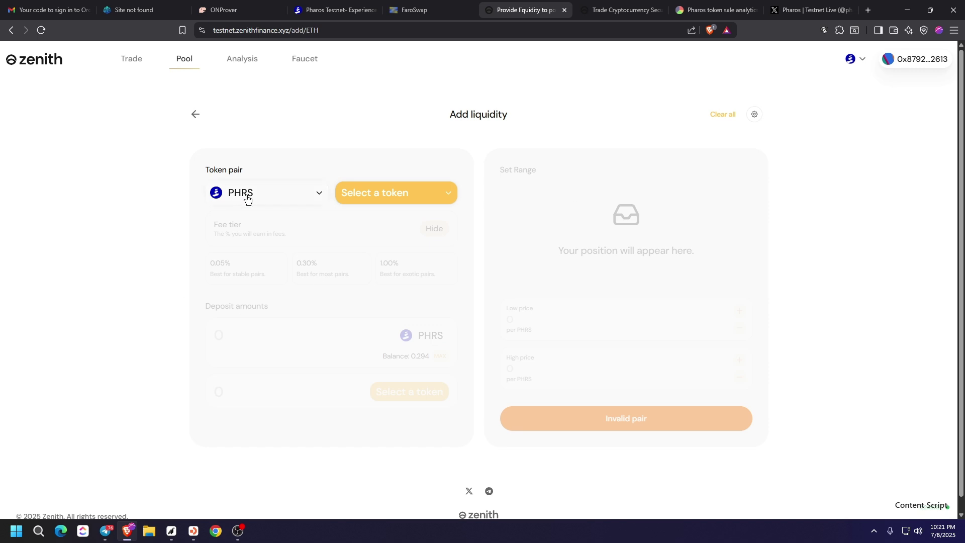
Set the new pool's token pair to PHRS and USDT with the 0.05% fee tier.
left_click(247, 202)
left_click(250, 185)
left_click(259, 200)
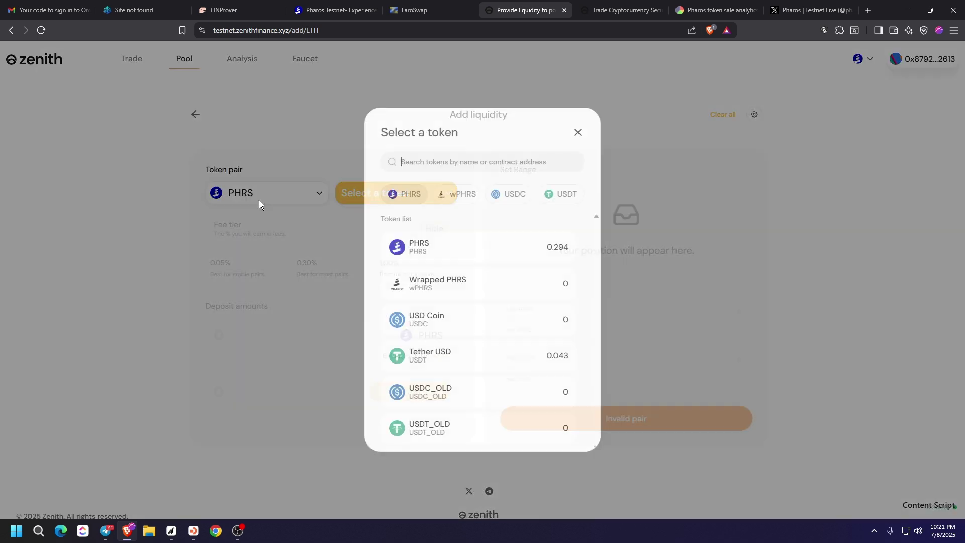
left_click(260, 196)
left_click(371, 201)
left_click(262, 192)
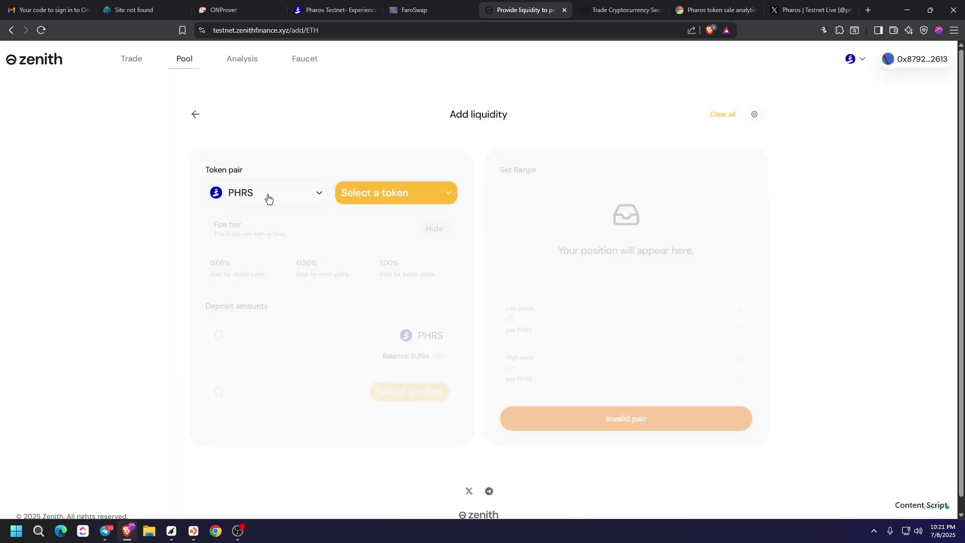
left_click(379, 202)
left_click(413, 355)
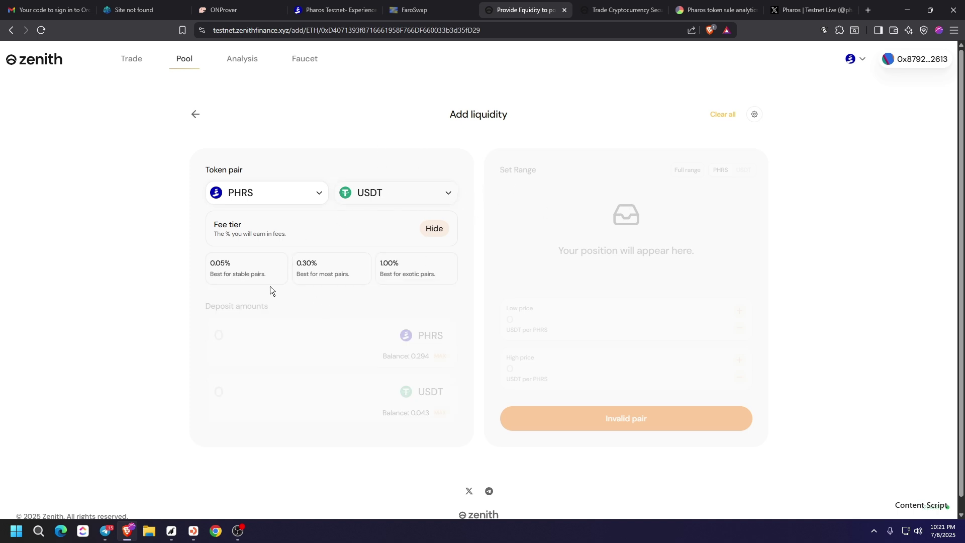
left_click(252, 270)
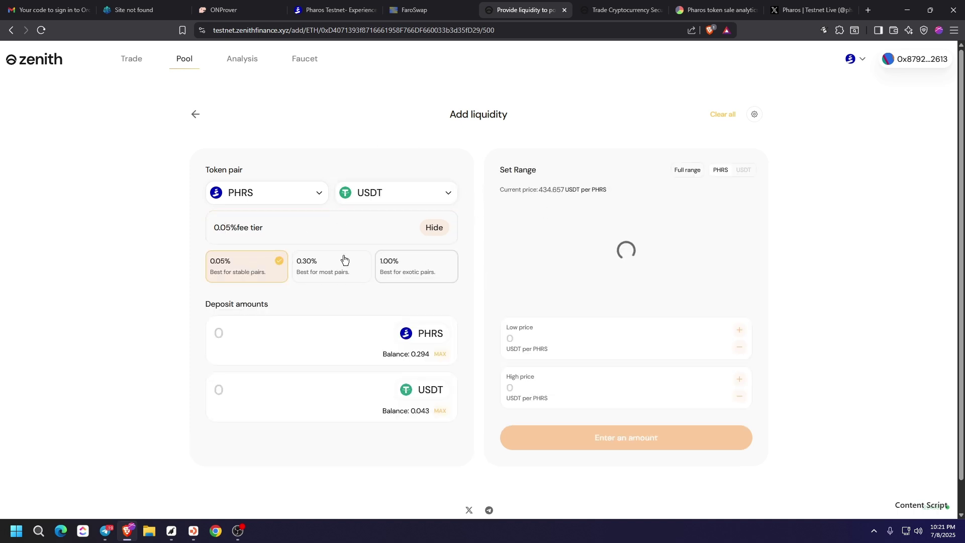
Set the pool to full range with prices per USDT, and enter the maximum USDT balance, 0.043003, as the deposit amount.
left_click(688, 171)
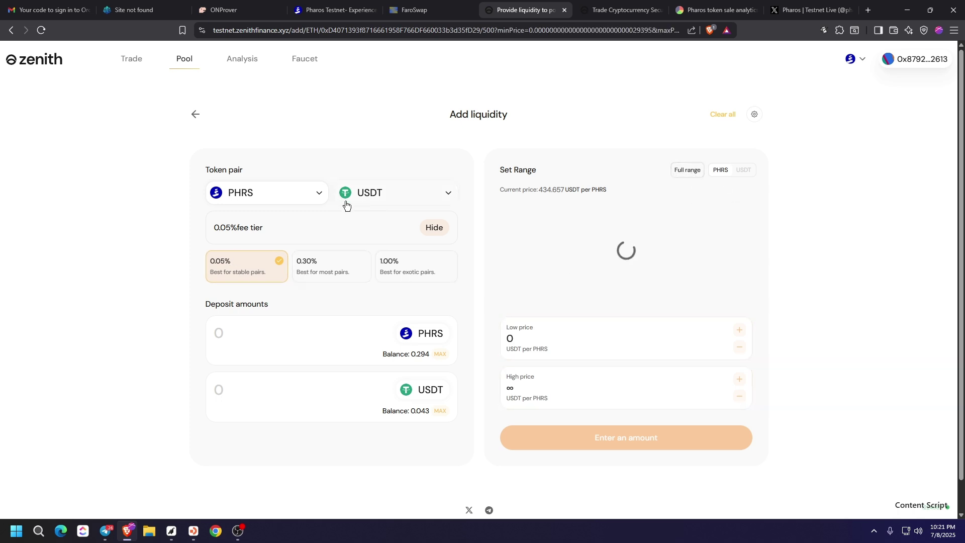
left_click(744, 171)
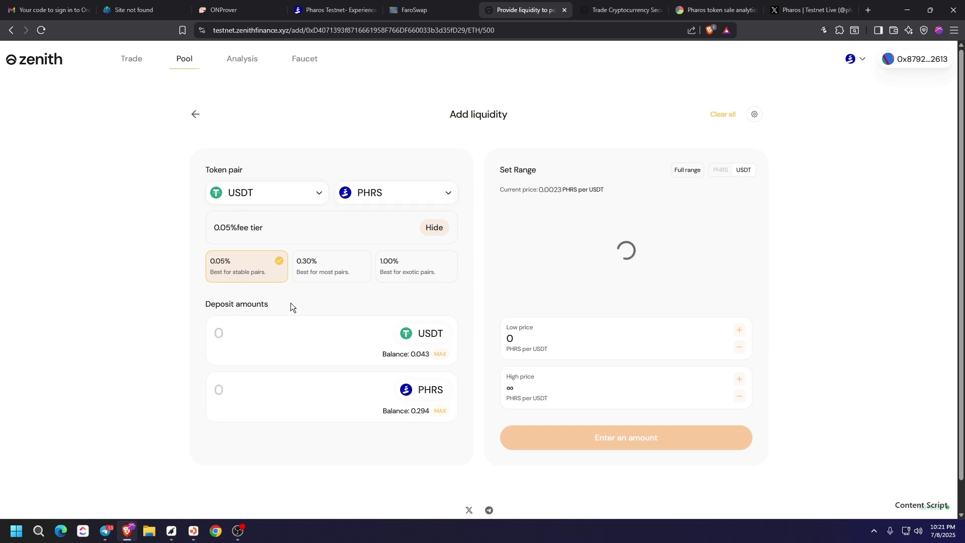
left_click(440, 354)
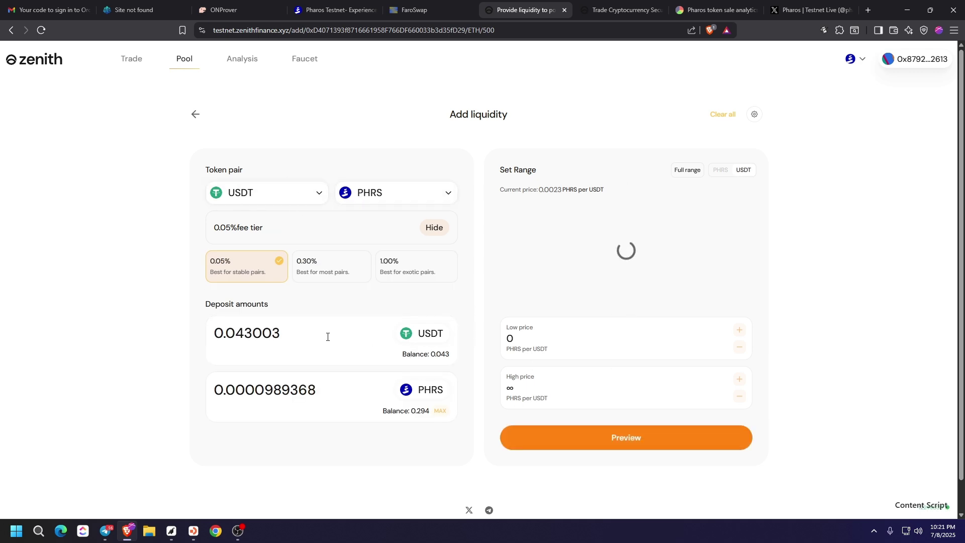
double_click(289, 335)
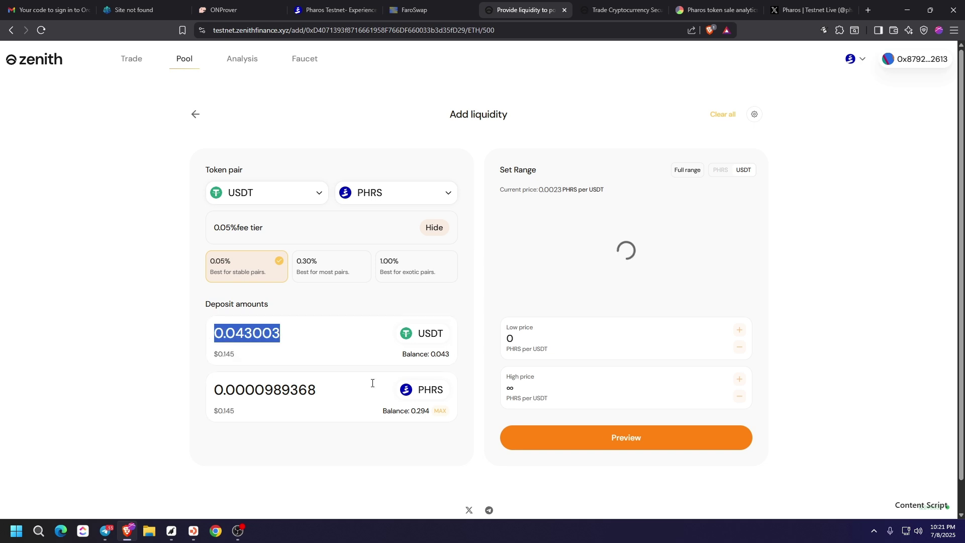
Preview the full-range PHRS/USDT liquidity position, add it, and confirm the transaction in MetaMask.
left_click(584, 437)
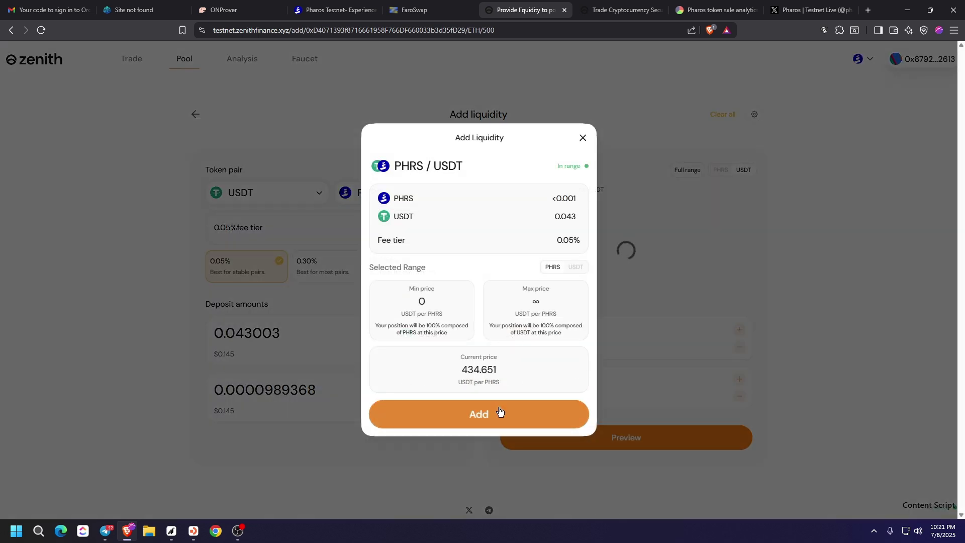
left_click(500, 414)
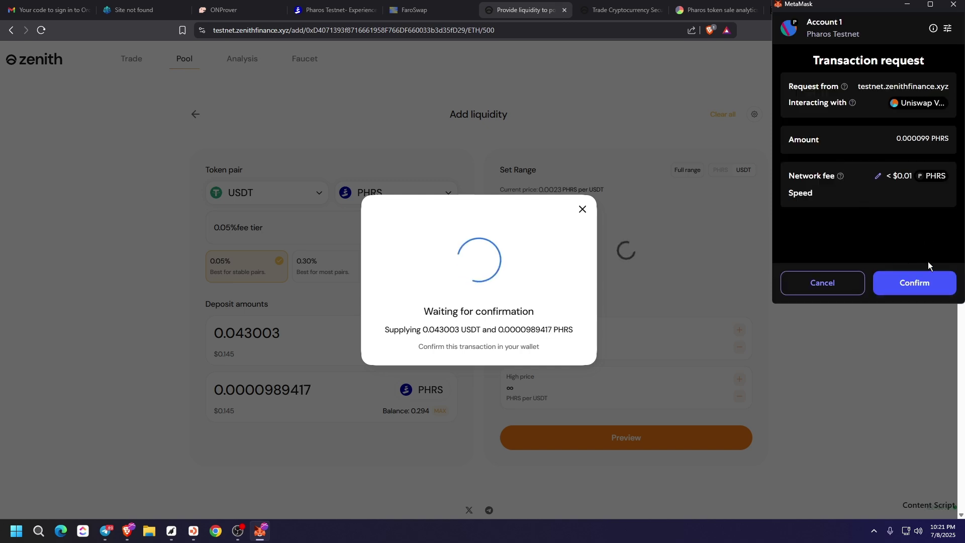
left_click(908, 283)
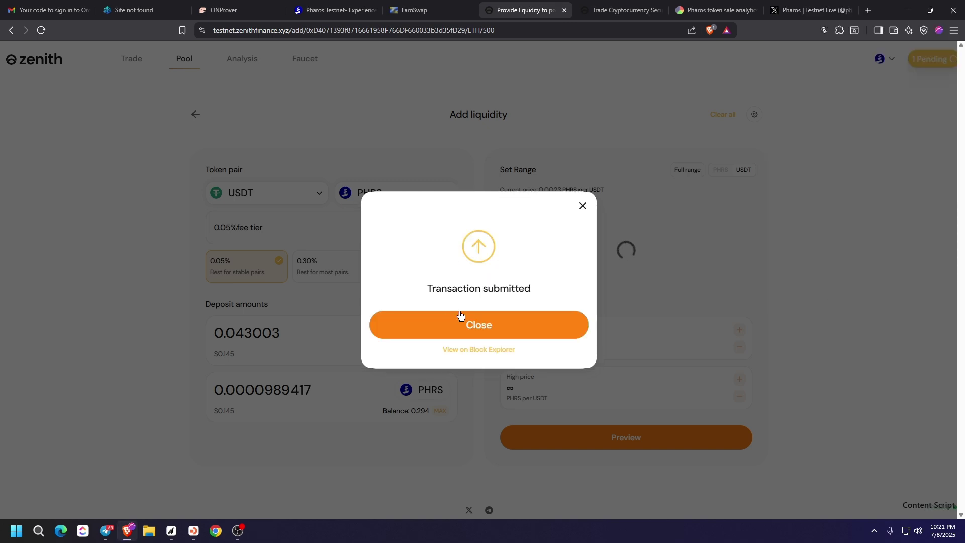
left_click(502, 326)
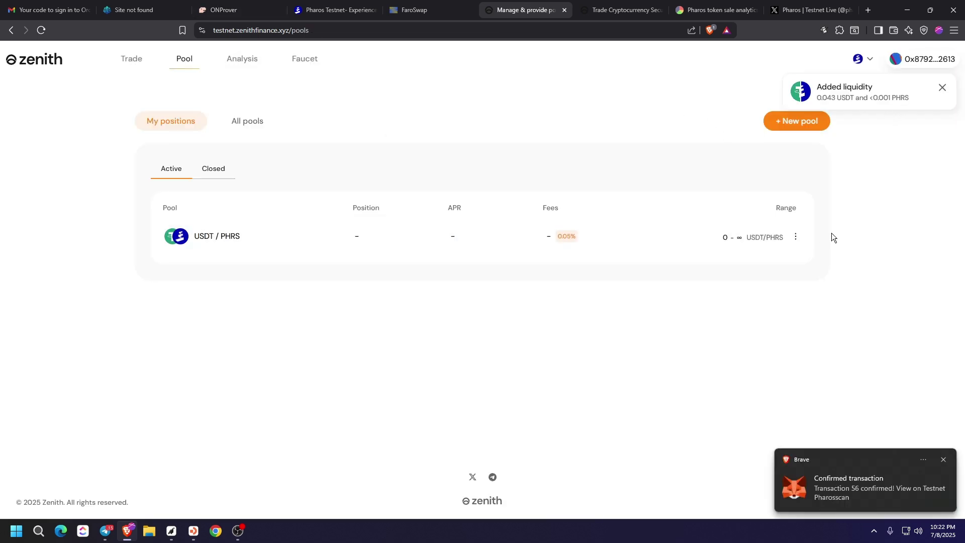
Return to the Pharos Experience page and review the onchain tasks, including Swap and Provide Liquidity.
left_click(331, 10)
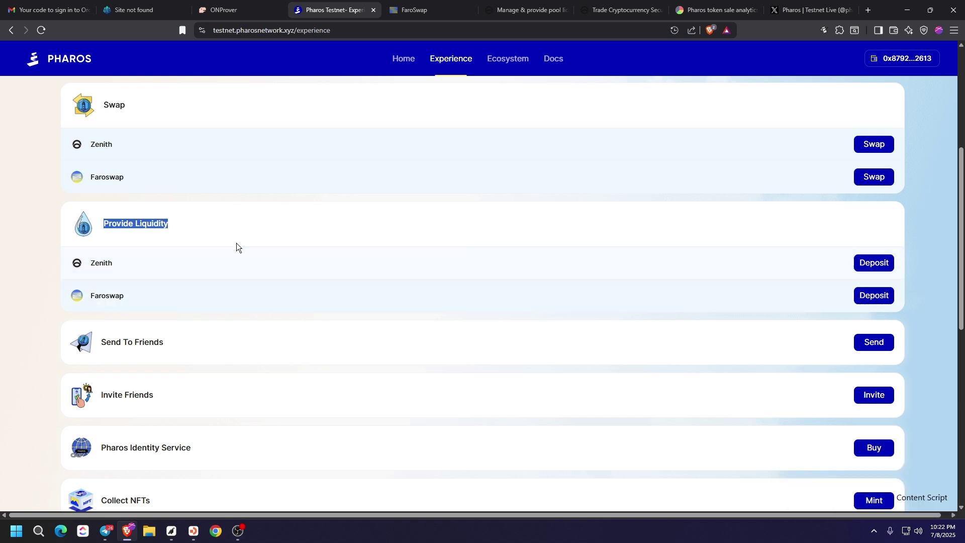
left_click_drag(103, 224, 169, 224)
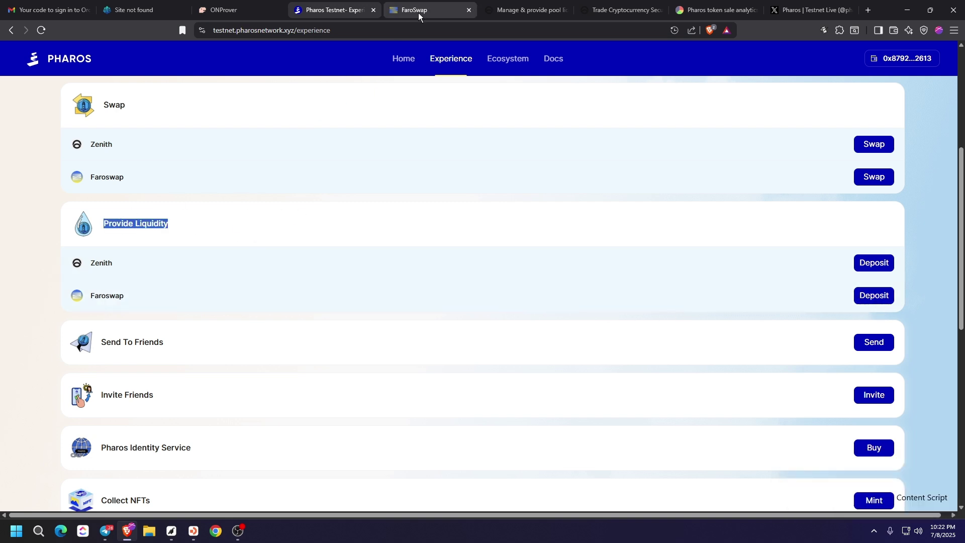
left_click_drag(105, 110, 132, 104)
scroll(83, 176, "up", 2)
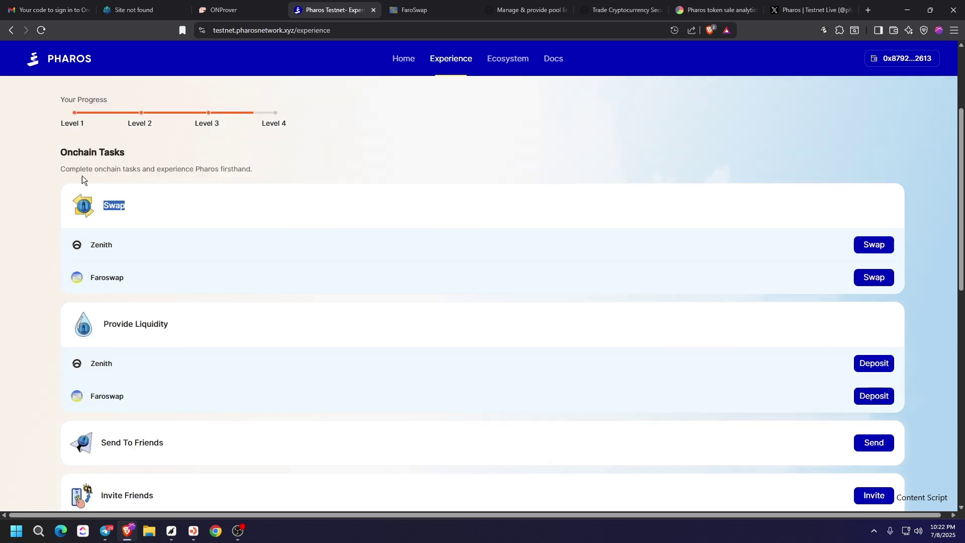
left_click_drag(61, 153, 130, 153)
left_click(121, 213)
left_click_drag(176, 325, 102, 324)
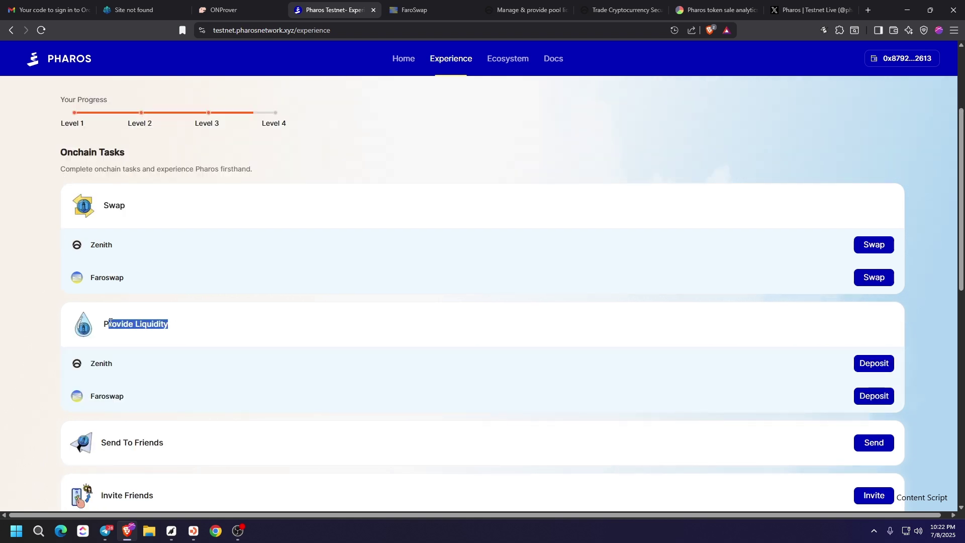
scroll(101, 323, "down", 3)
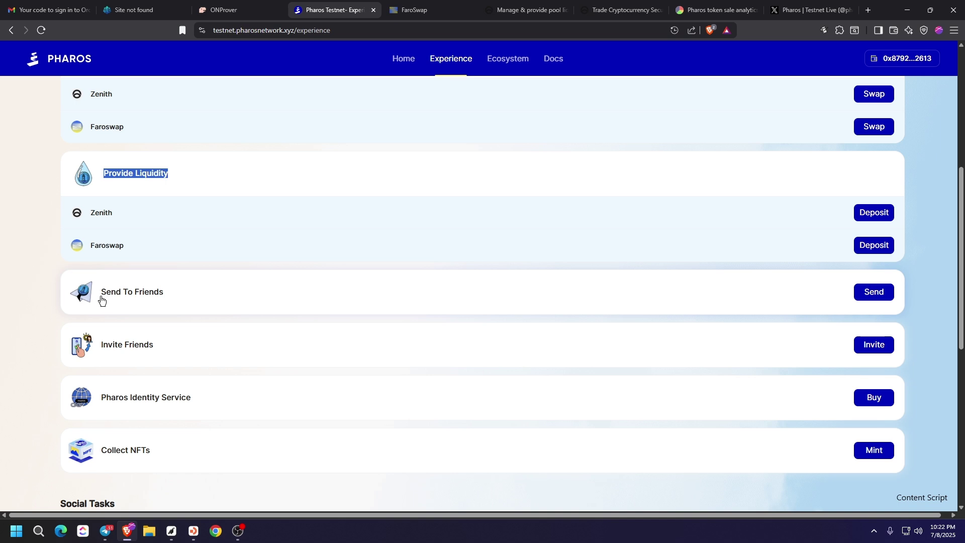
Open the Send To Friends form and fill in the recipient wallet address copied from the Pharos post in the Crypto News Telegram channel.
left_click(875, 294)
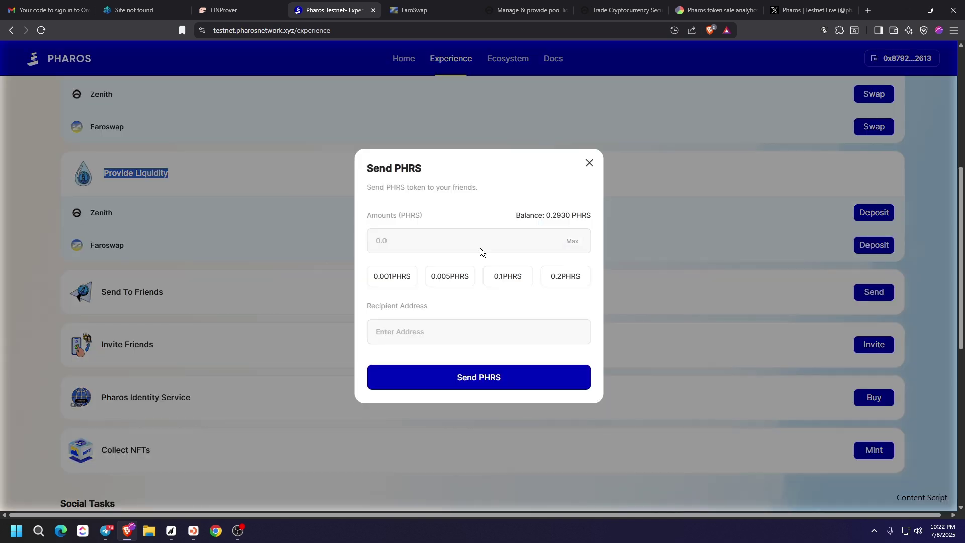
left_click(586, 167)
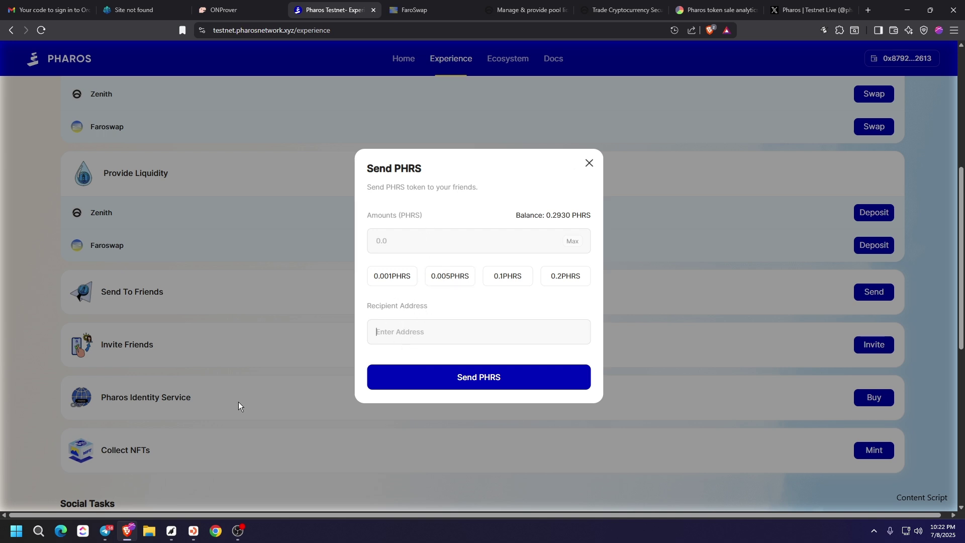
left_click(105, 531)
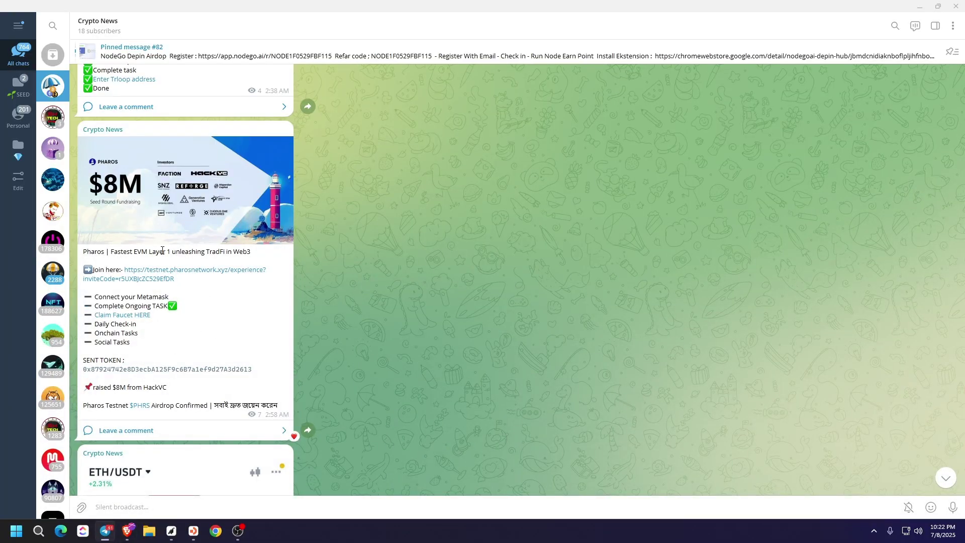
left_click(231, 373)
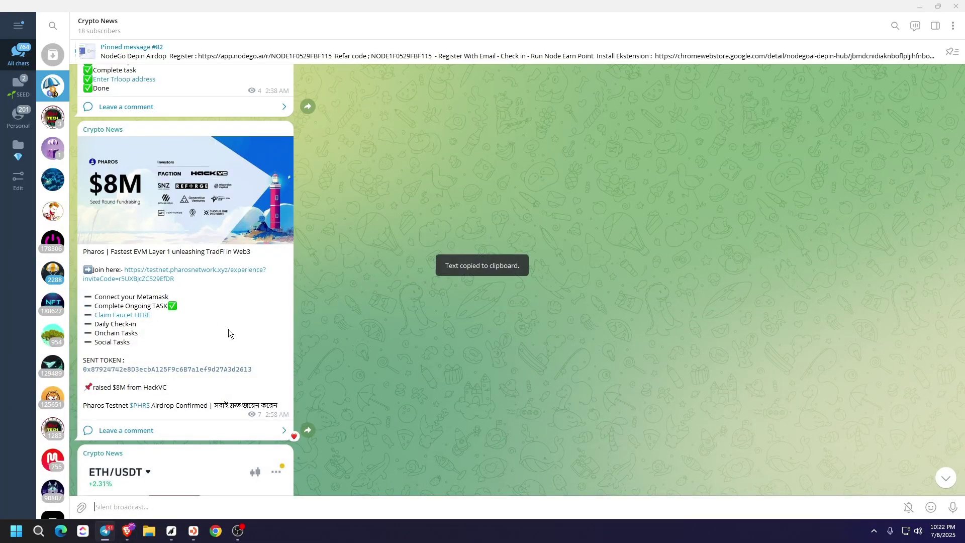
left_click(127, 531)
left_click(421, 331)
key("ctrl+v")
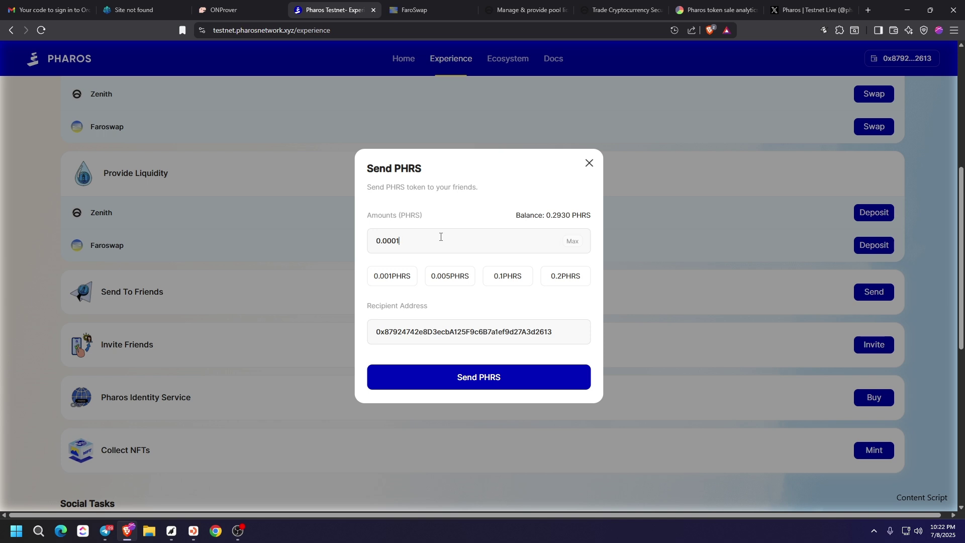
Send 0.0001 PHRS to the recipient, confirm the transfer in MetaMask, and close the Send PHRS form.
left_click(498, 379)
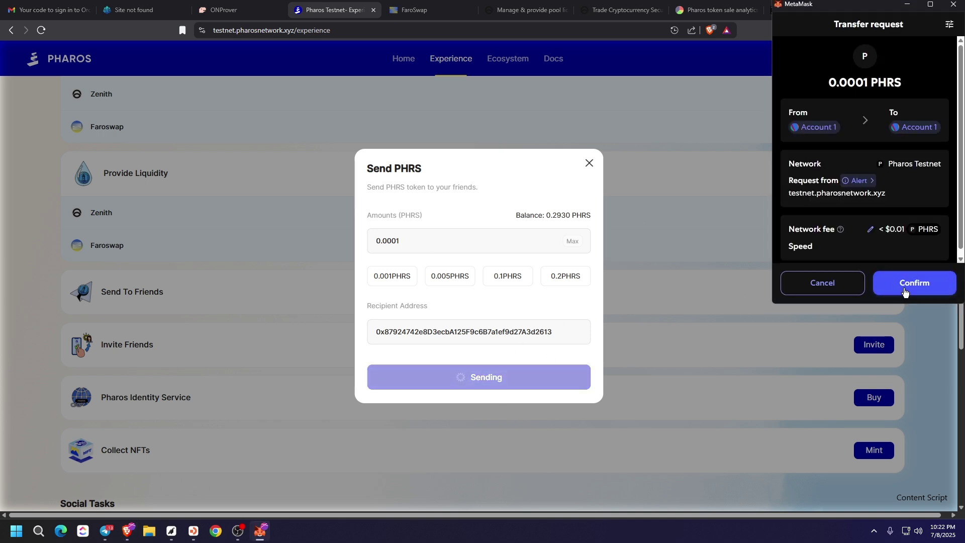
left_click(905, 292)
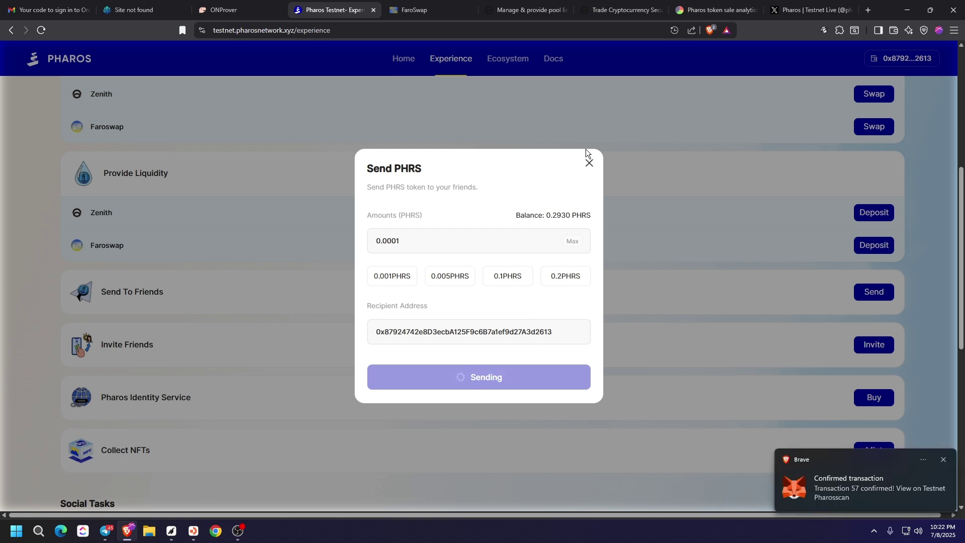
left_click(589, 164)
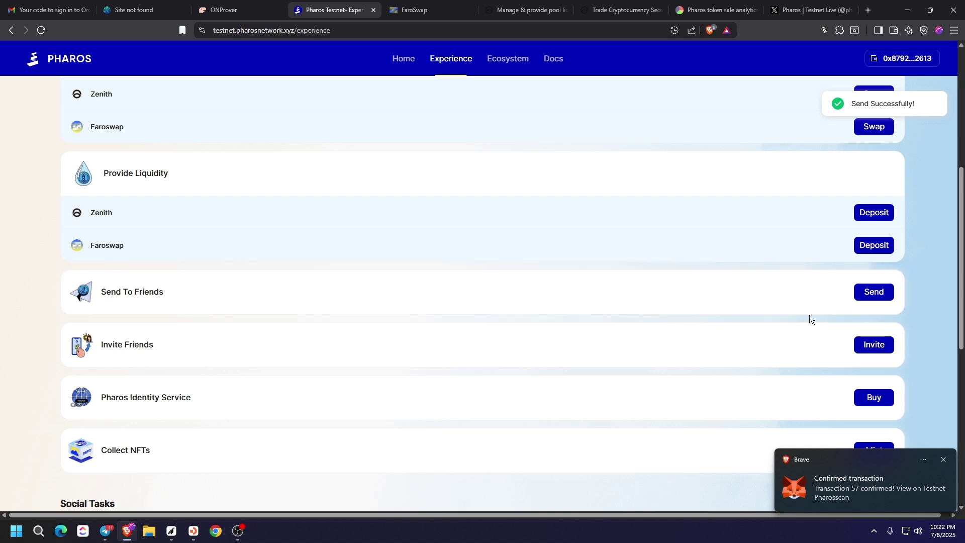
View the referral link and referral list of the Invite Friends task, and return to the Experience page.
scroll(172, 298, "down", 2)
scroll(567, 209, "down", 10)
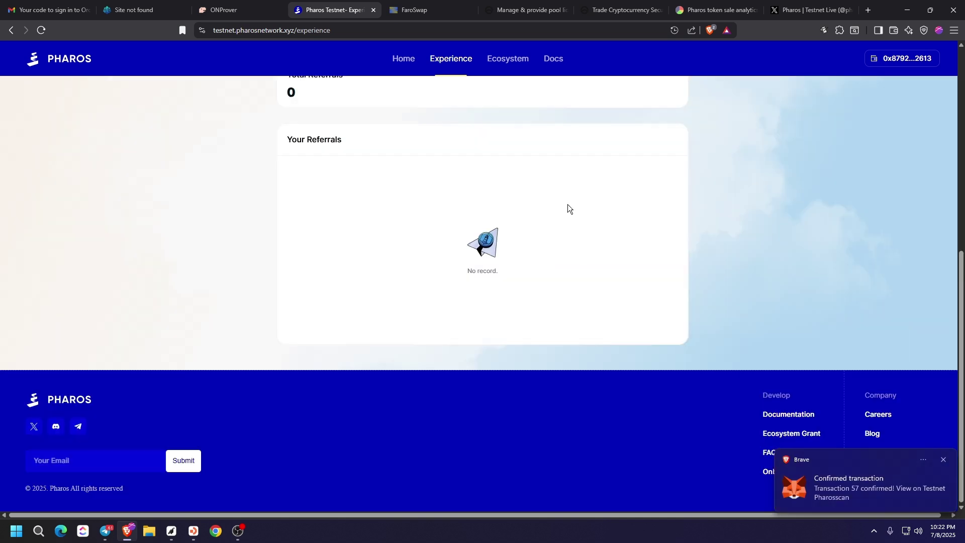
scroll(477, 148, "up", 7)
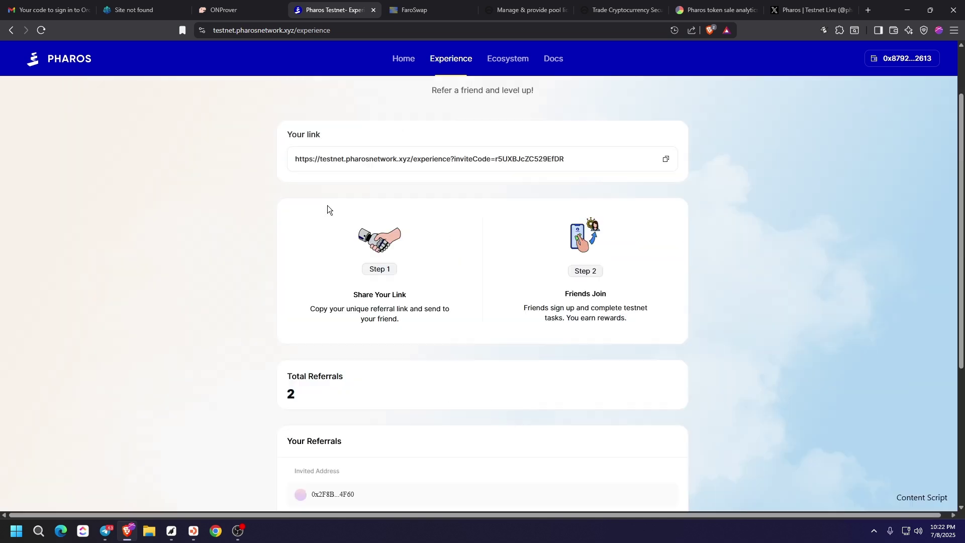
left_click(11, 30)
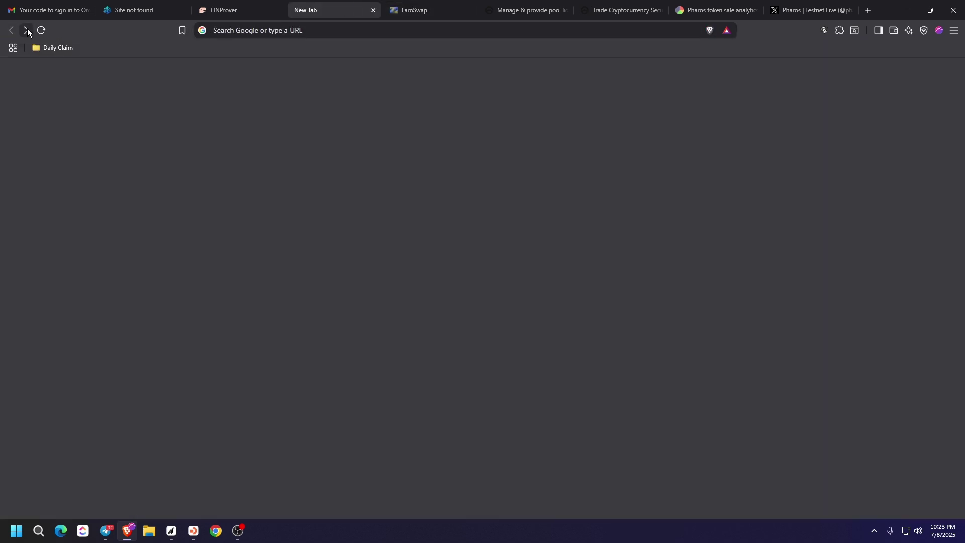
left_click(25, 30)
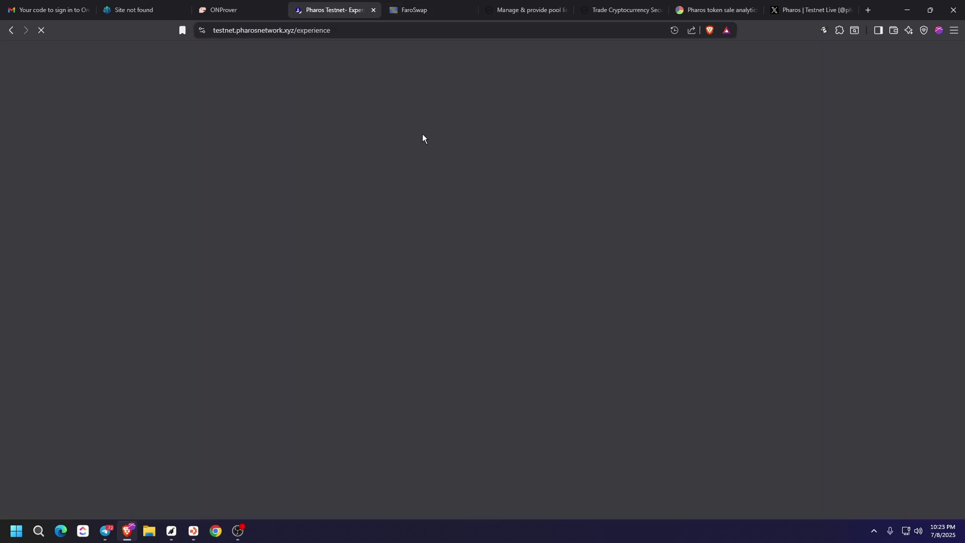
Open the Pharos Identity Service task and connect the MetaMask wallet to the PNS site.
scroll(187, 218, "down", 7)
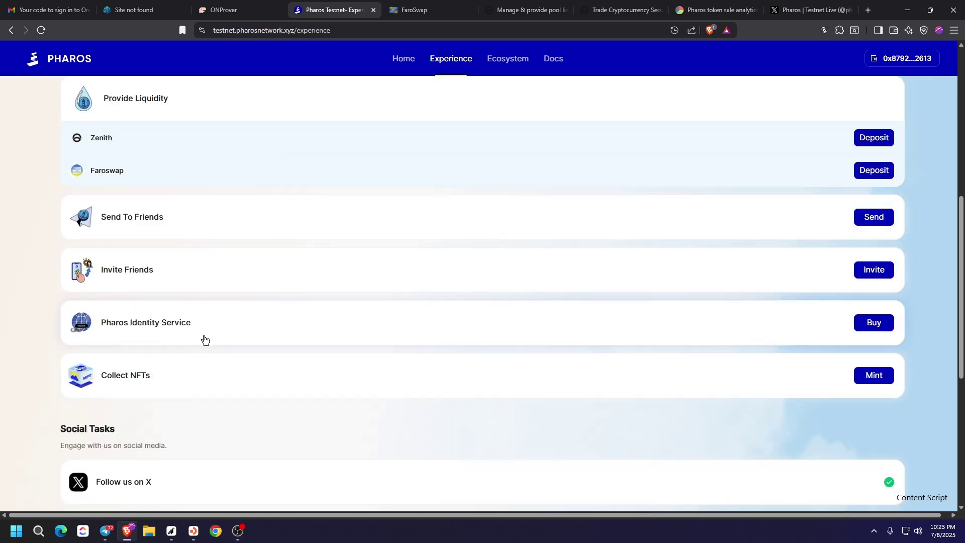
left_click(879, 328)
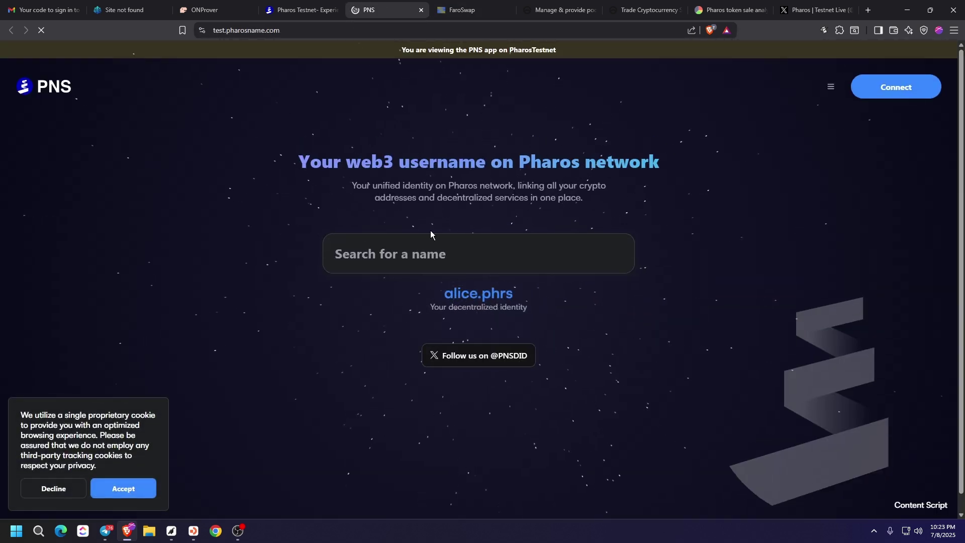
left_click(432, 259)
left_click(657, 198)
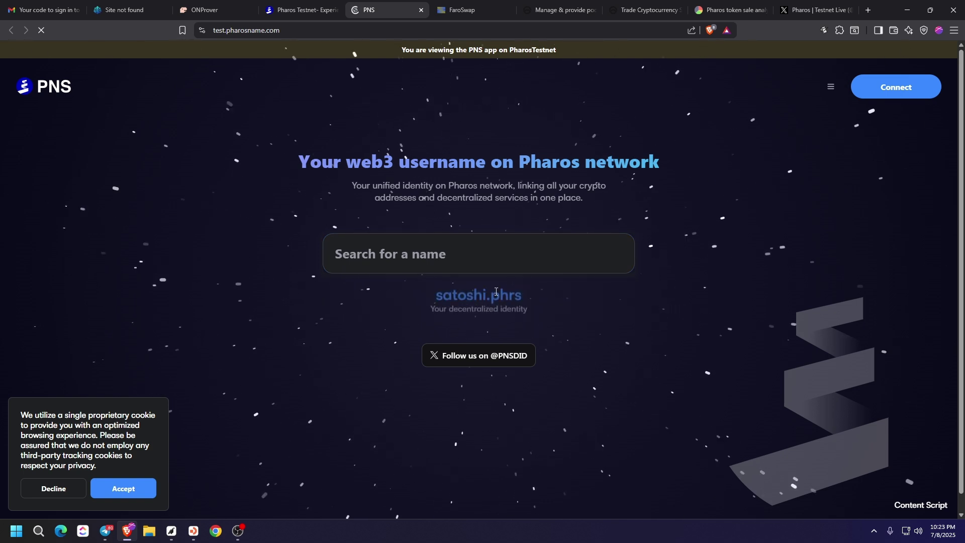
left_click(904, 93)
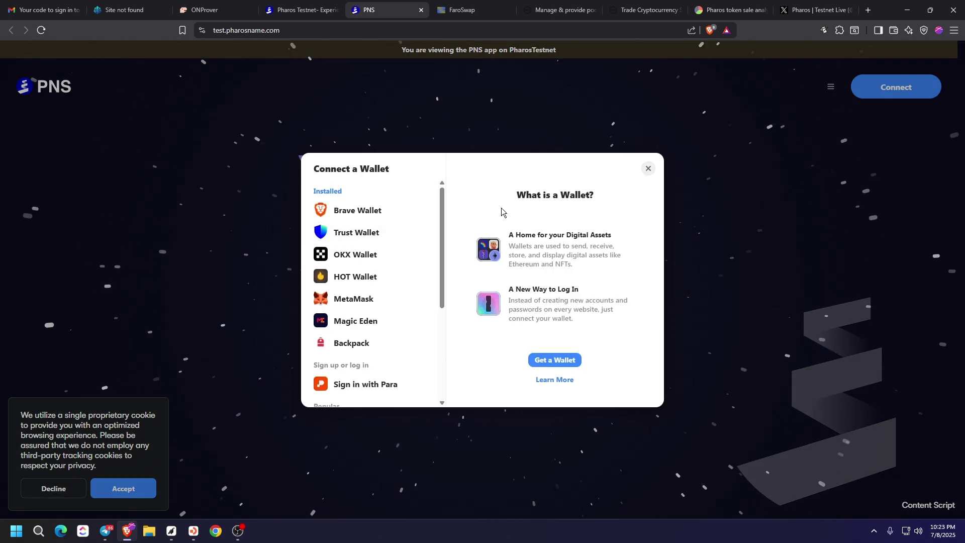
left_click(354, 299)
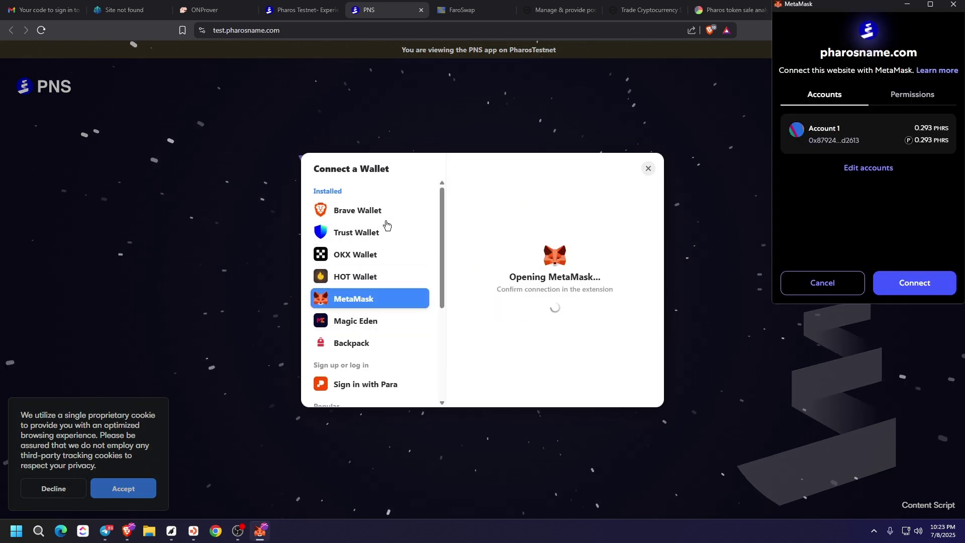
left_click(907, 281)
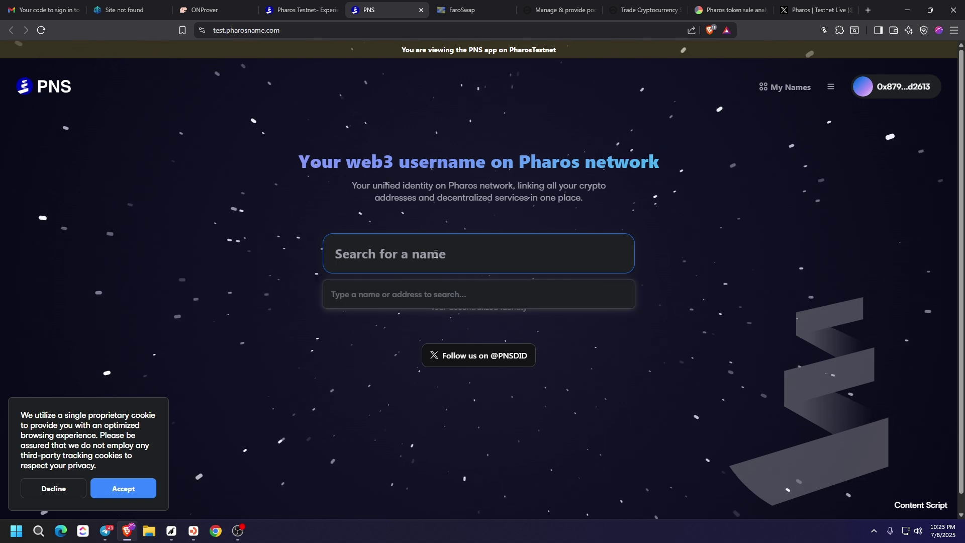
Search PNS for the name airdropness and open the registration of airdropness.phrs.
type("a")
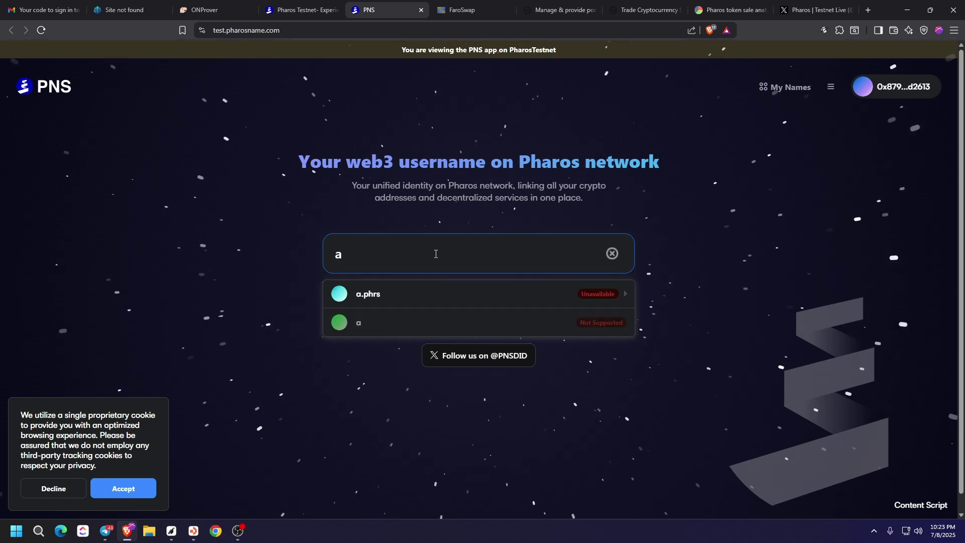
key("BackSpace")
type("airdrop")
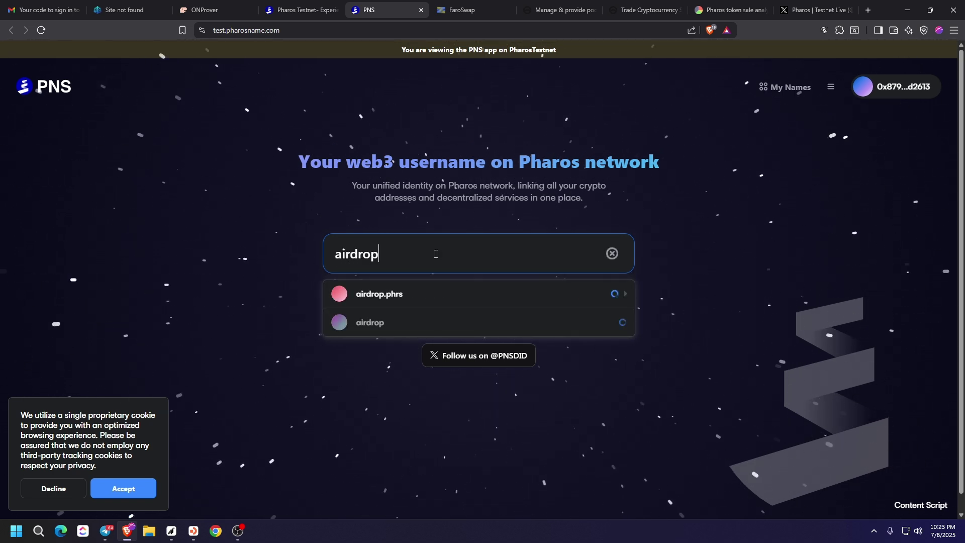
type("ness")
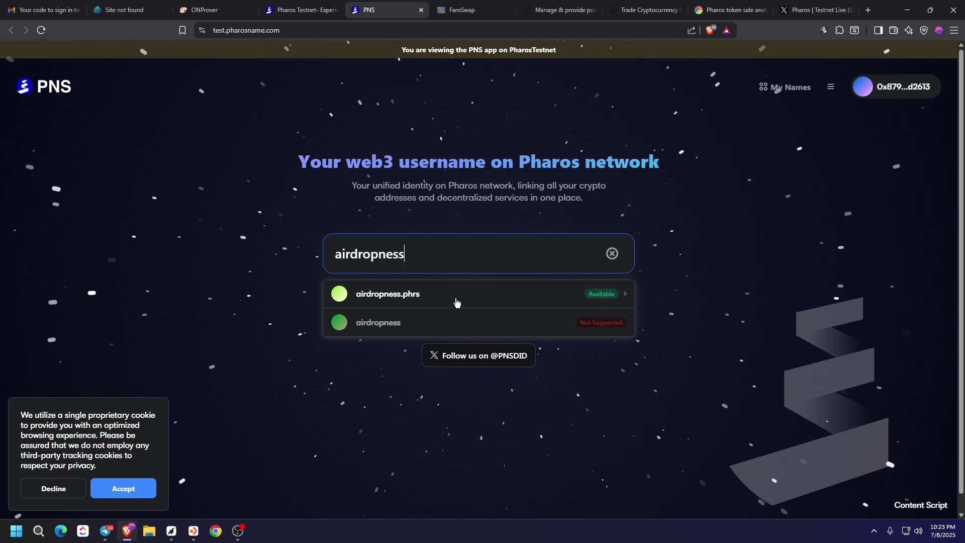
left_click(456, 302)
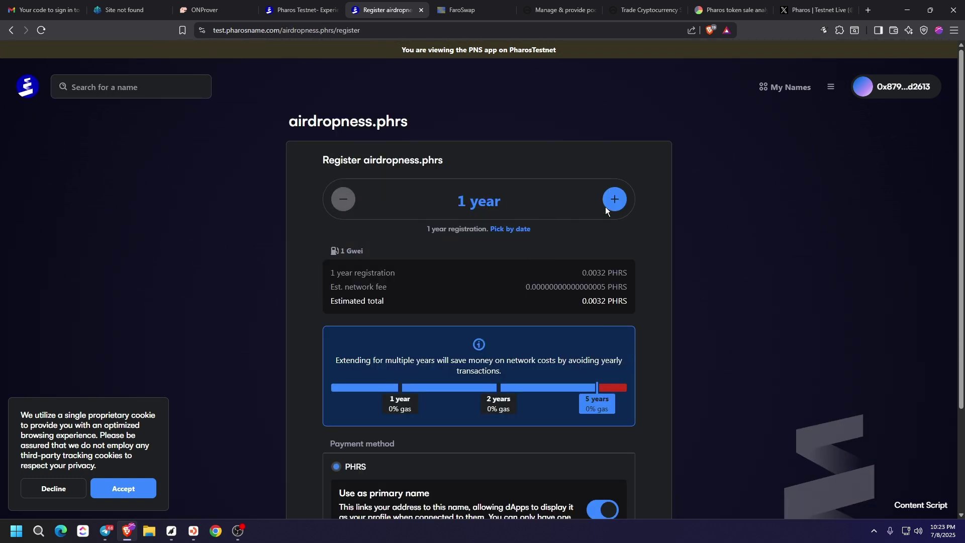
Begin the 1 year registration of airdropness.phrs paid in PHRS, confirming the start timer transaction in MetaMask.
scroll(502, 226, "down", 1)
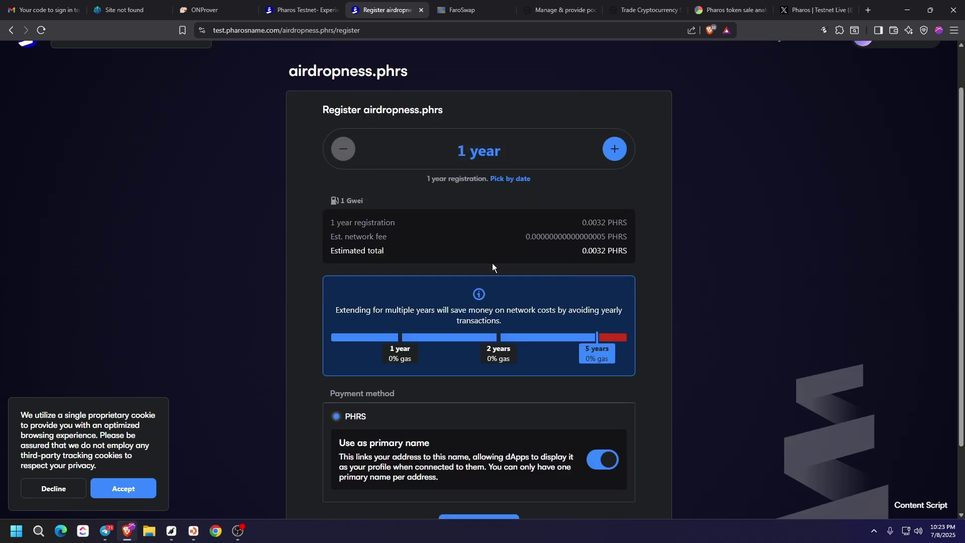
scroll(598, 179, "down", 1)
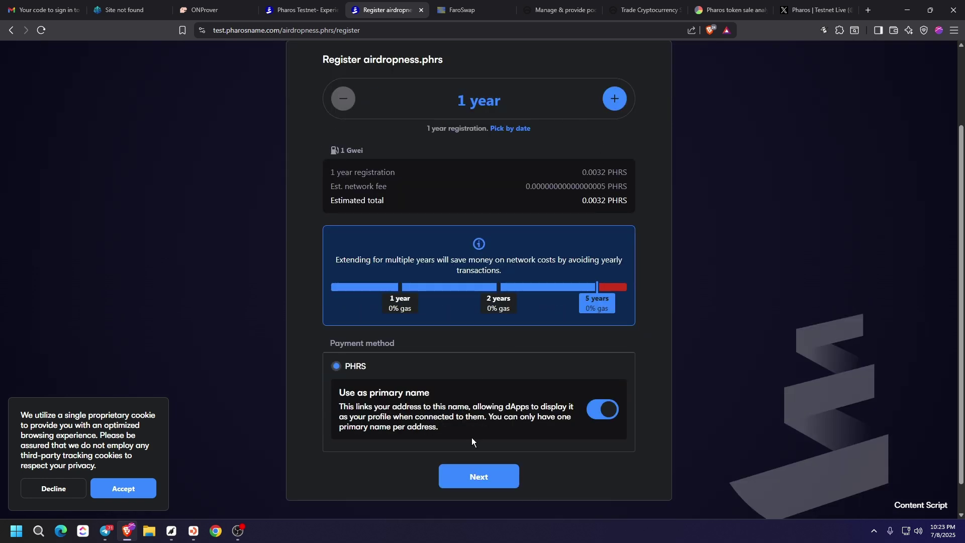
left_click(476, 475)
left_click(577, 341)
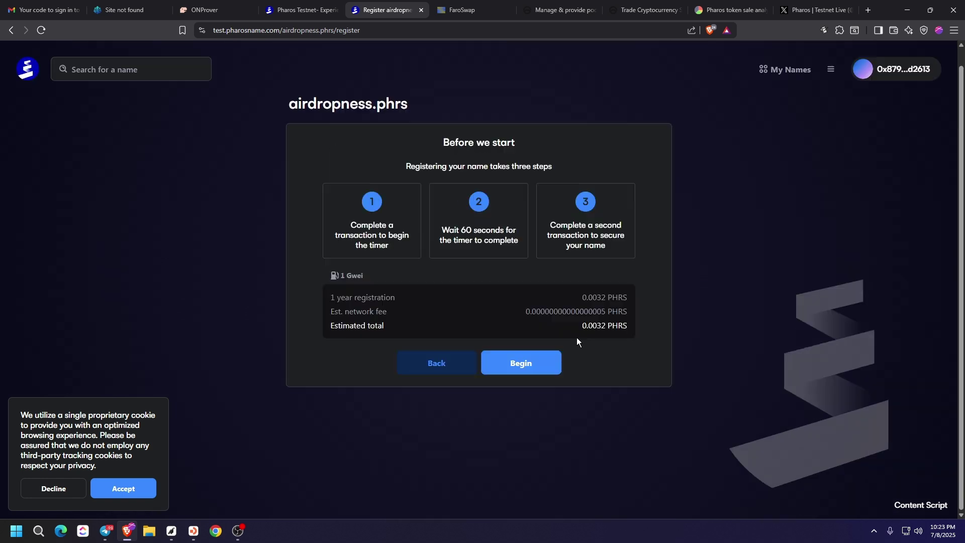
left_click(539, 370)
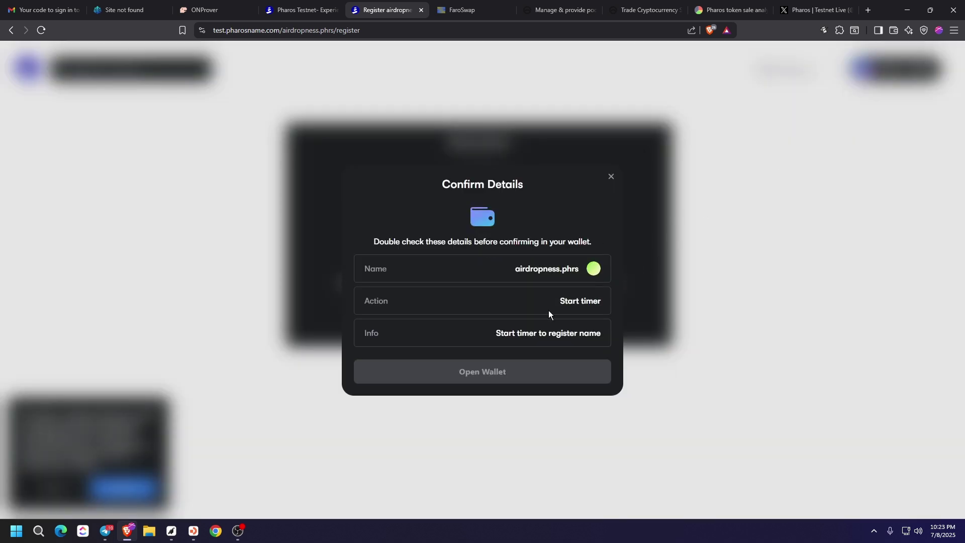
left_click(510, 370)
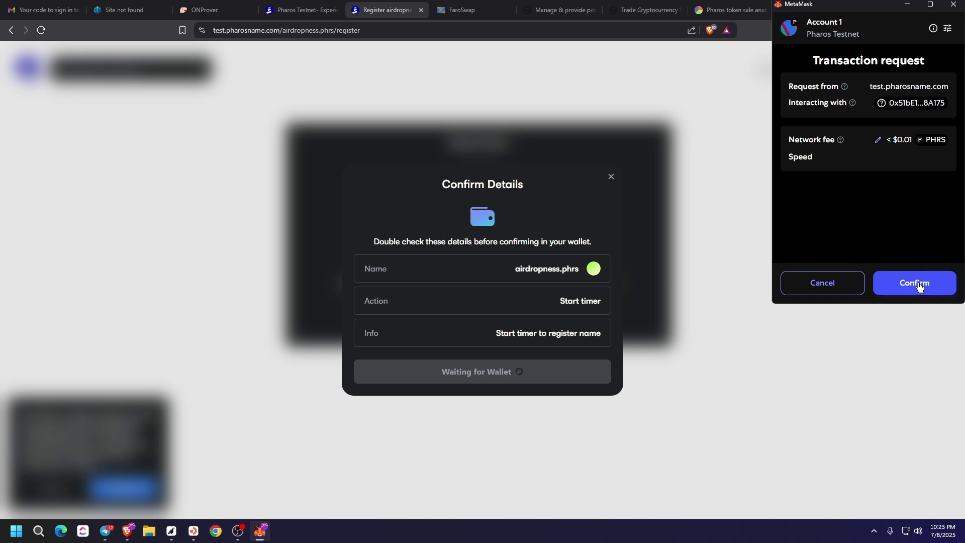
left_click(920, 286)
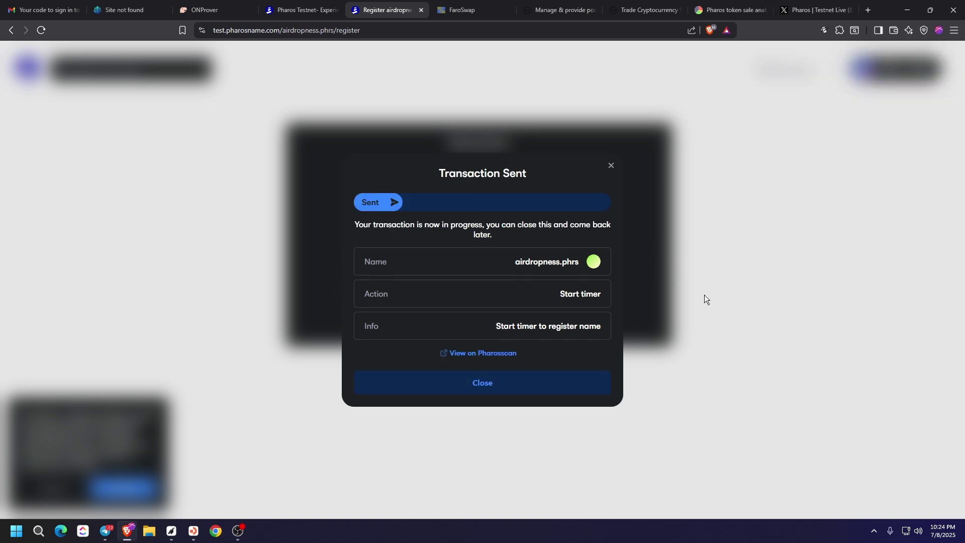
left_click(510, 383)
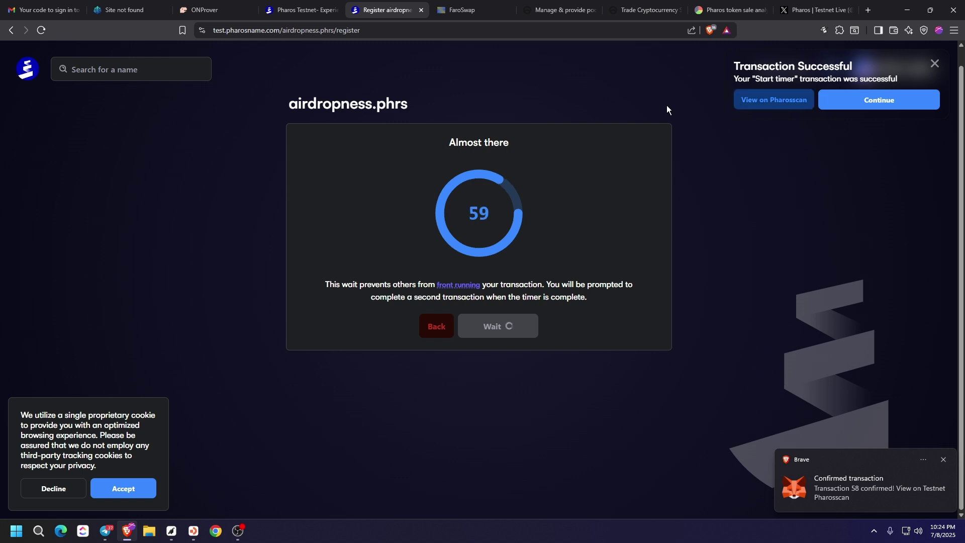
Review the onchain and social tasks on the Pharos Experience page and check the registration timer on the PNS site.
key("ctrl+shift+Tab")
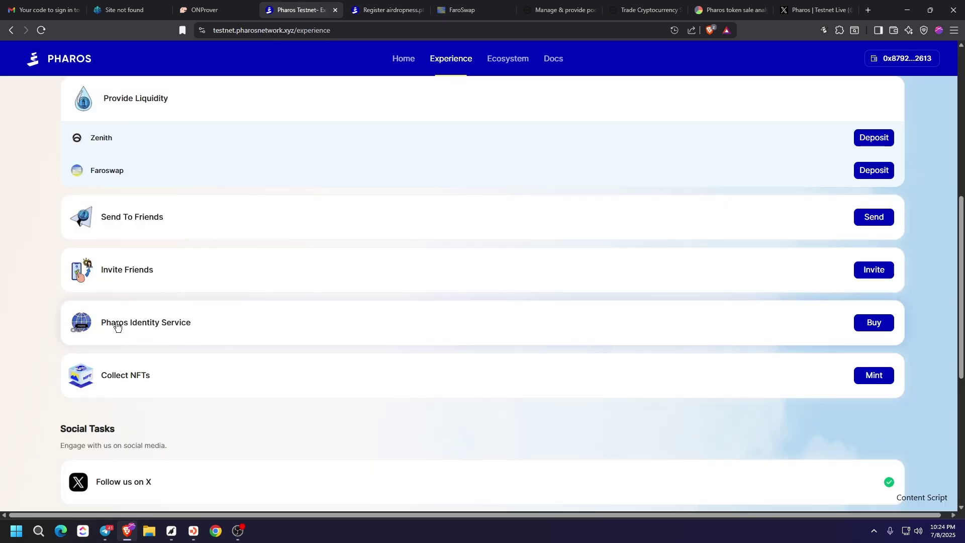
left_click(384, 10)
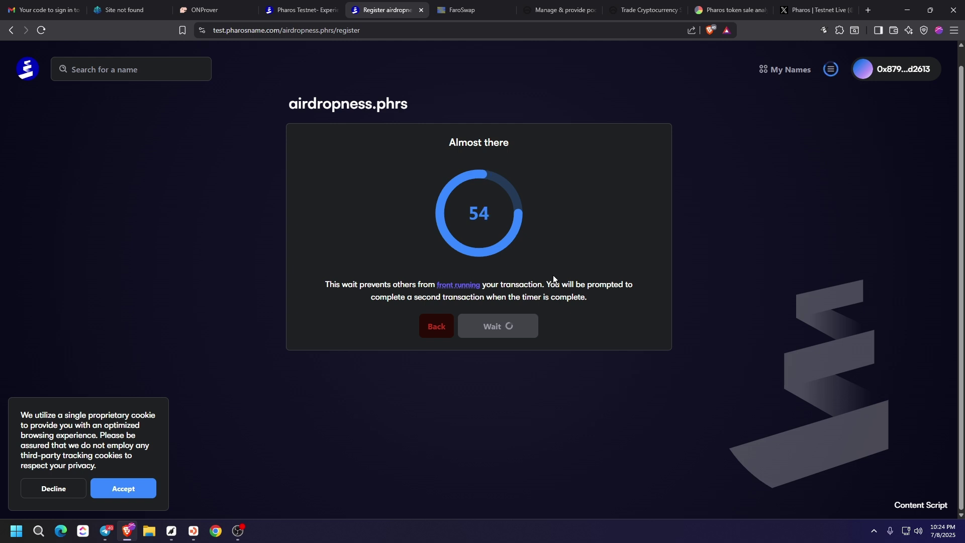
key("ctrl+shift+Tab")
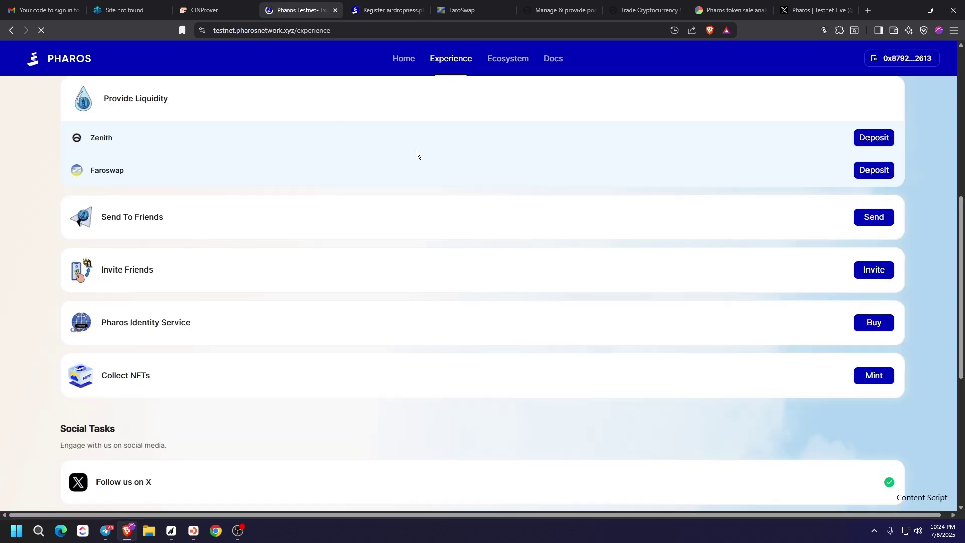
scroll(463, 189, "down", 5)
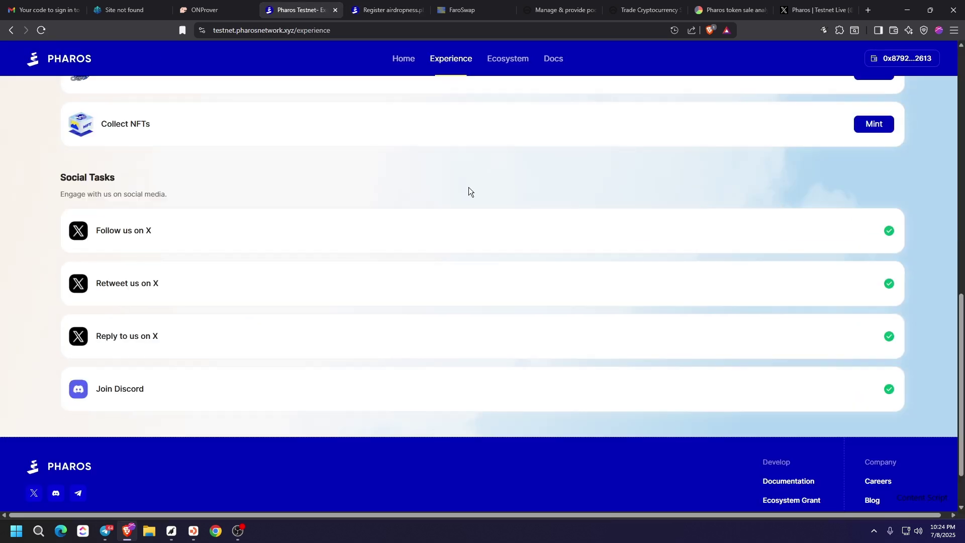
scroll(467, 189, "up", 4)
left_click(417, 6)
key("ctrl+shift+Tab")
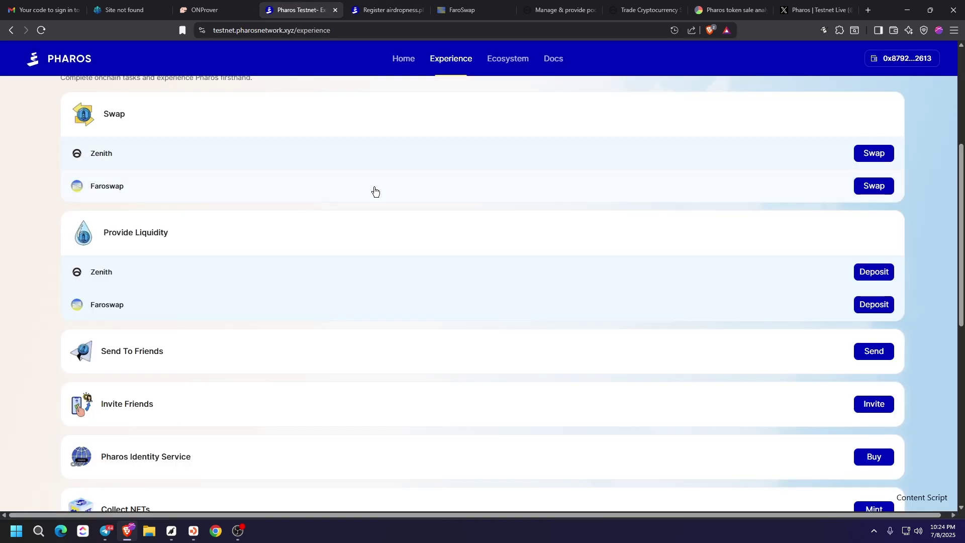
Open the Collect NFTs task and go to the Pharos Testnet Badge mint page on Grandline.
scroll(372, 190, "down", 3)
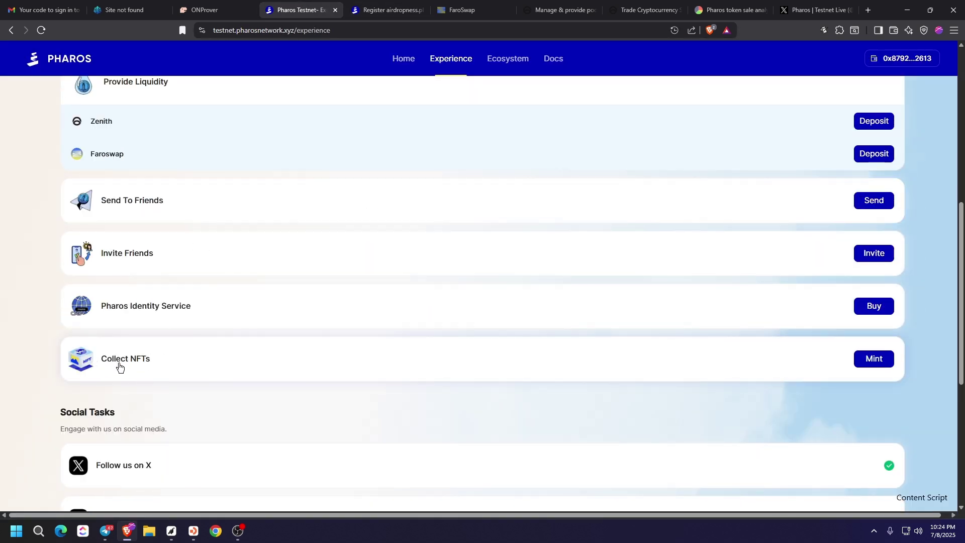
left_click(873, 363)
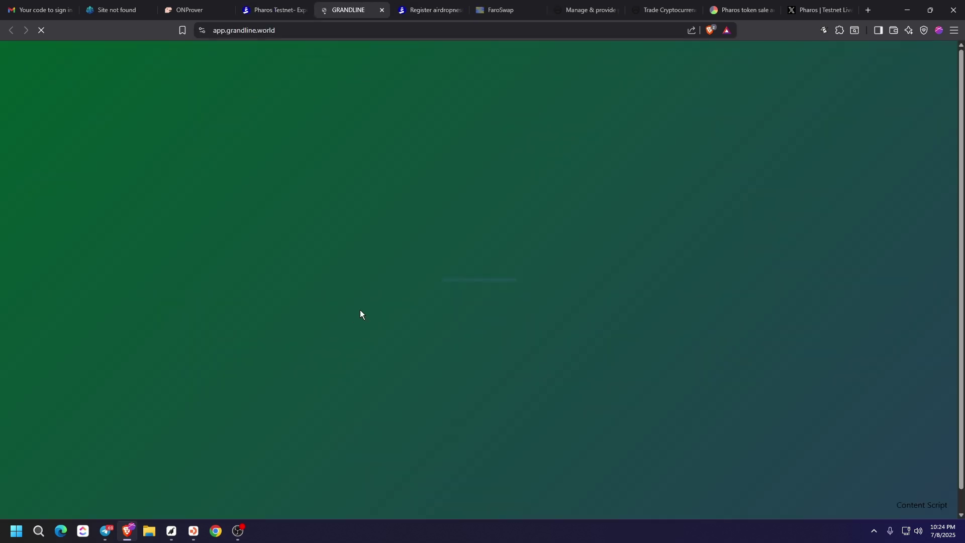
key("ctrl+shift+Tab")
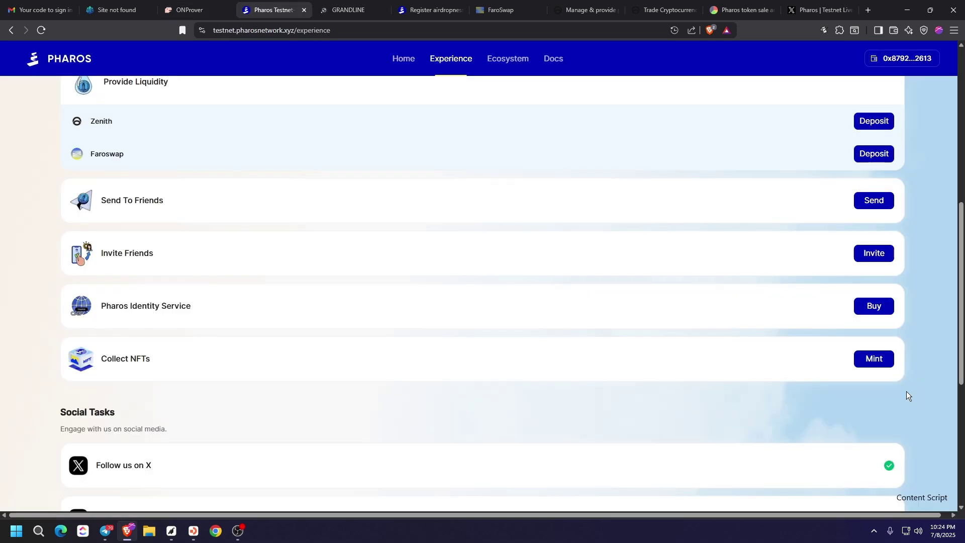
left_click(342, 4)
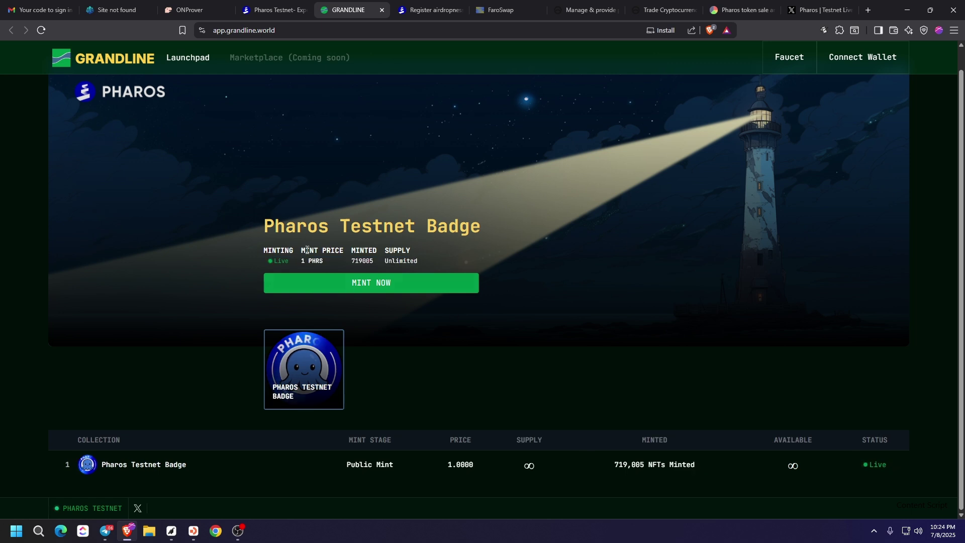
left_click(371, 282)
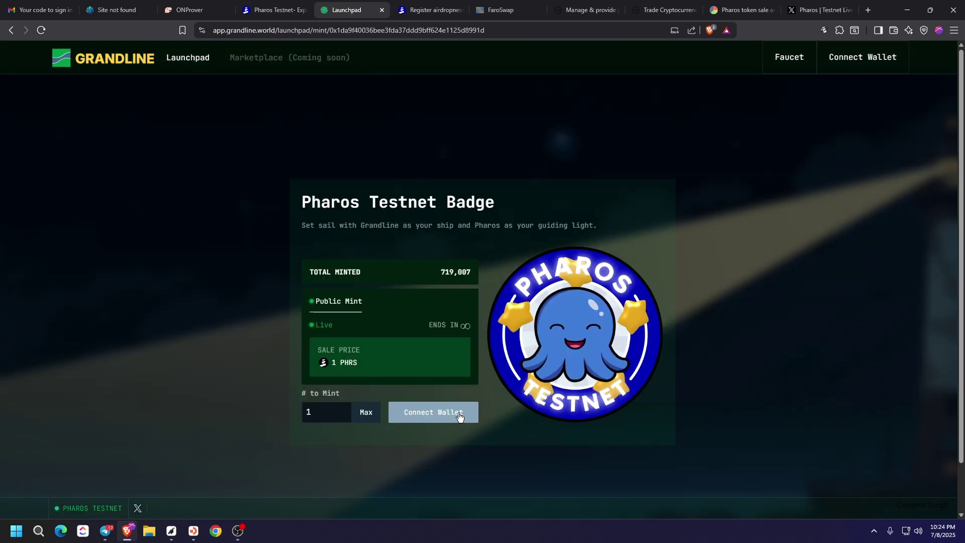
Connect the MetaMask wallet to the Grandline mint page.
left_click(459, 417)
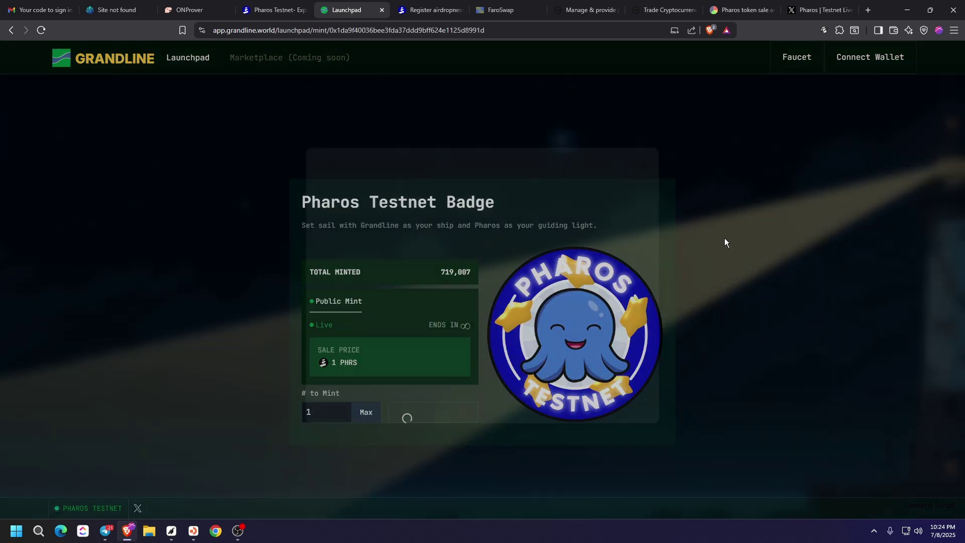
left_click(372, 194)
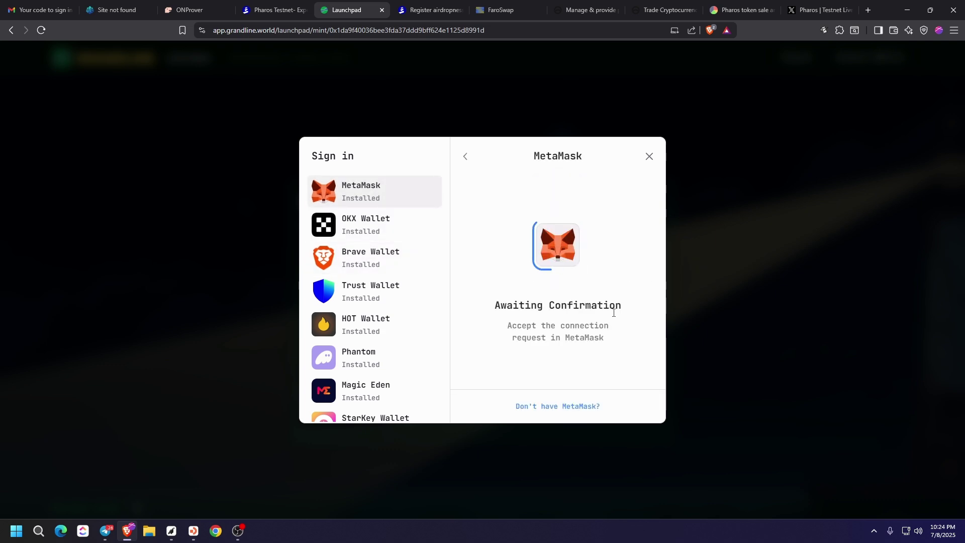
left_click(933, 282)
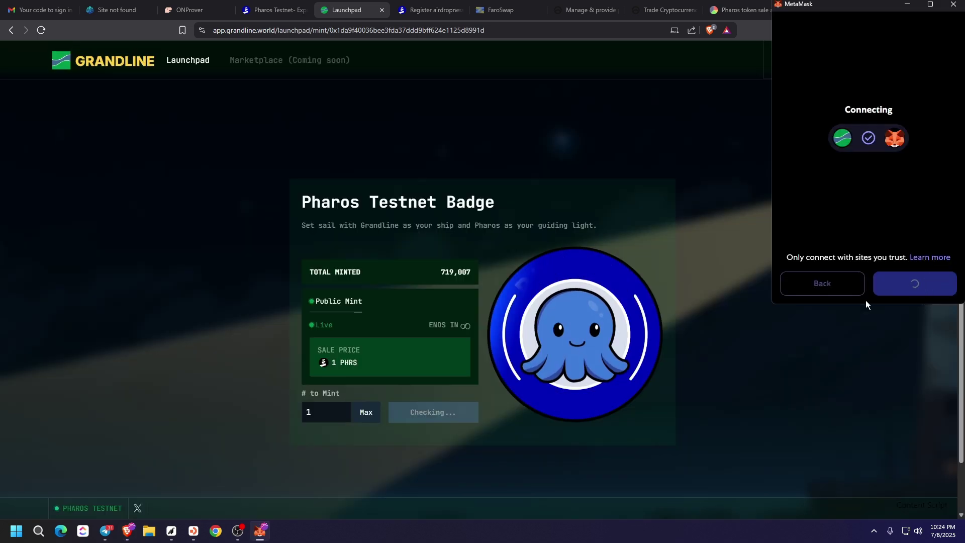
Try to mint one Pharos Testnet Badge for 1 PHRS, rejecting each MetaMask transaction request.
left_click(454, 412)
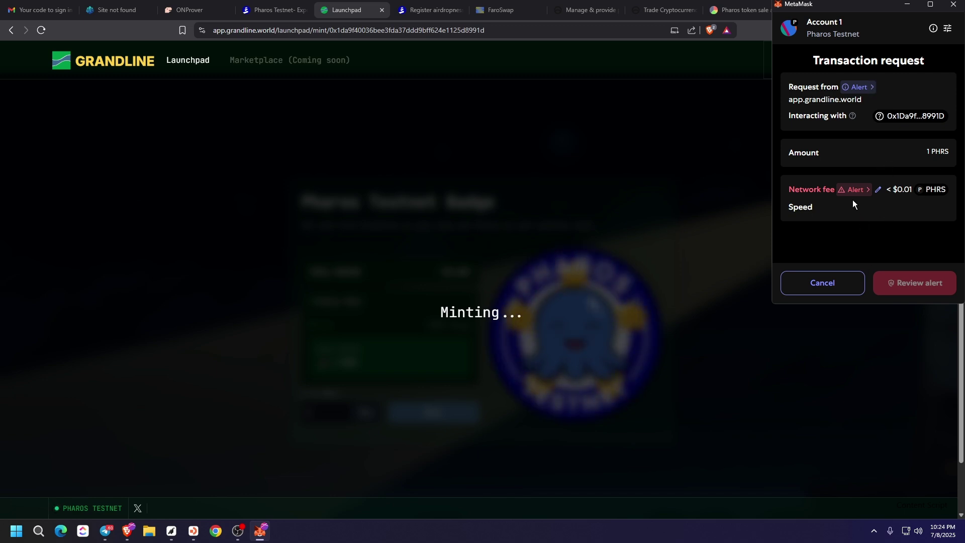
left_click(839, 283)
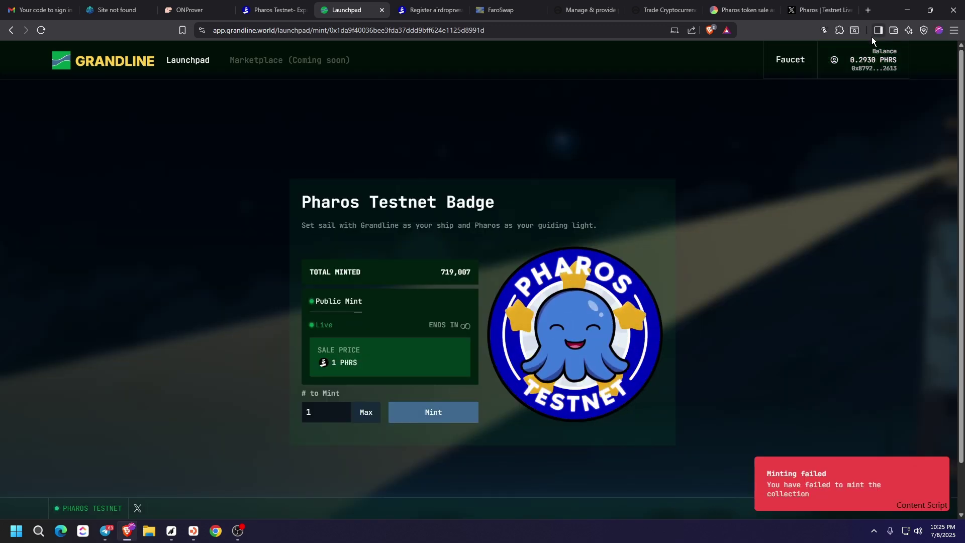
left_click(427, 418)
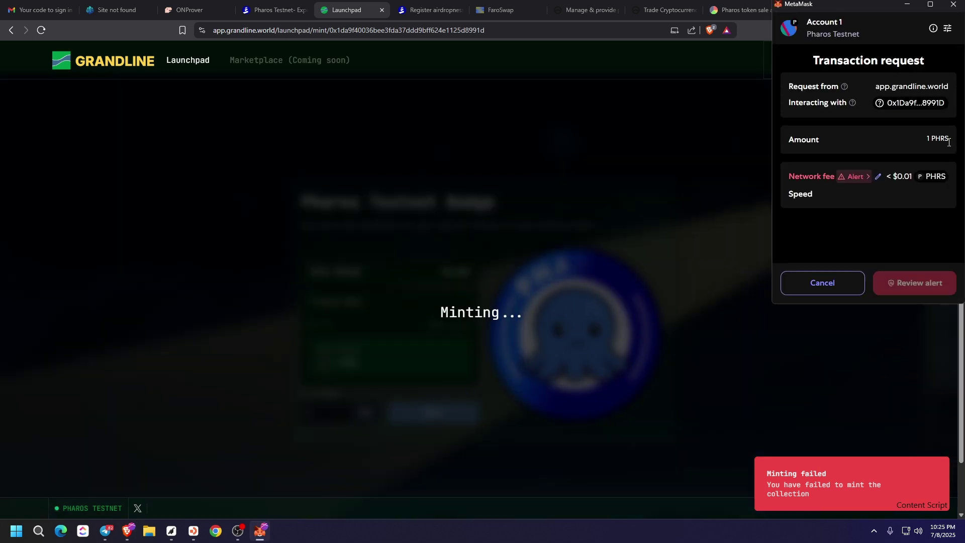
left_click(827, 283)
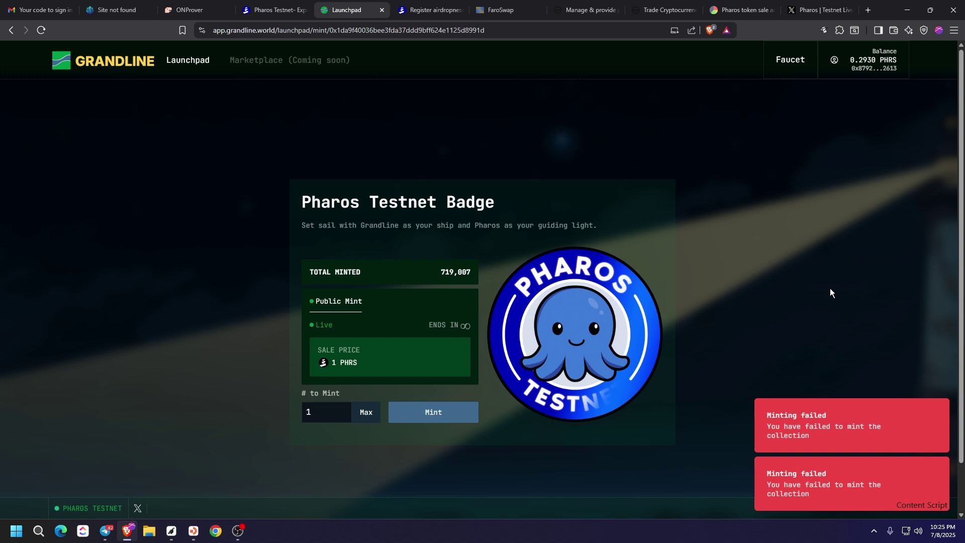
double_click(351, 364)
left_click(433, 411)
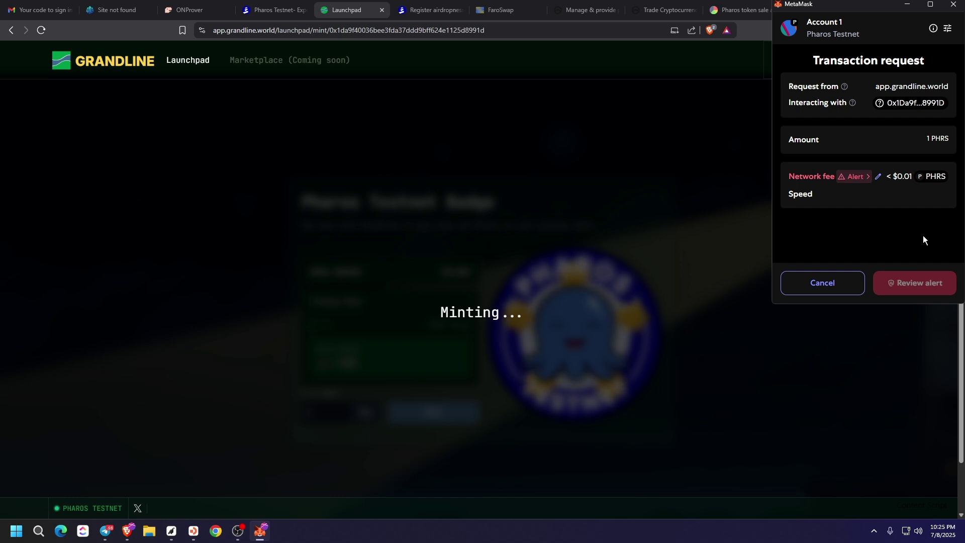
left_click_drag(927, 138, 951, 143)
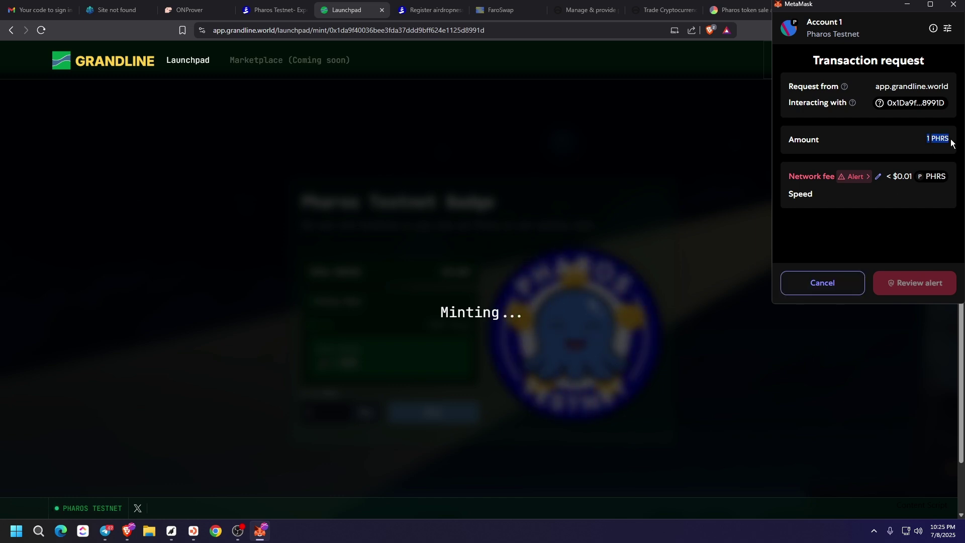
left_click(931, 137)
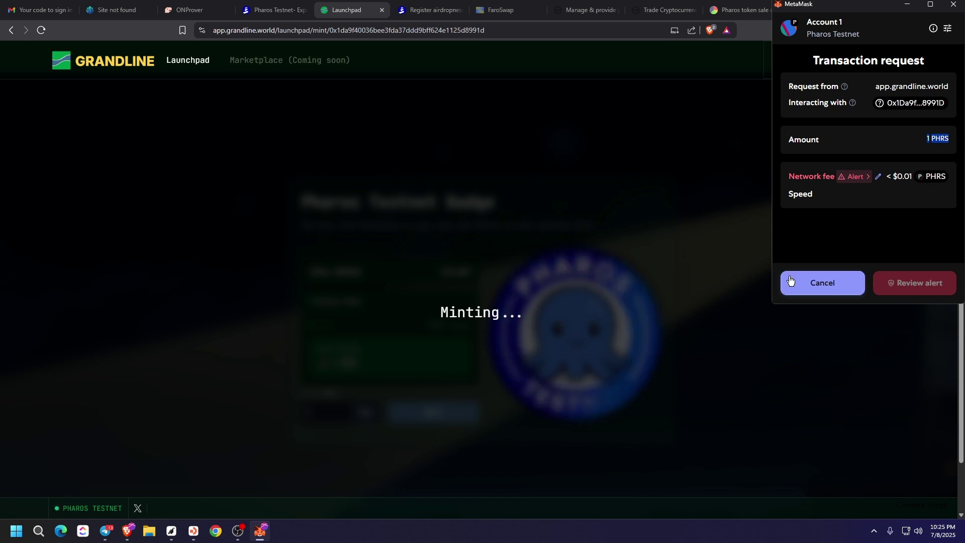
left_click(823, 283)
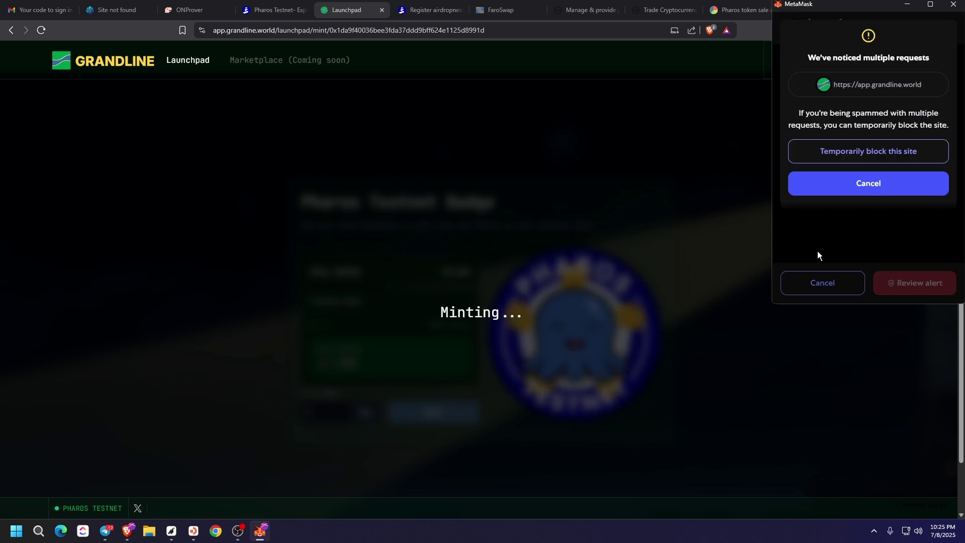
left_click(870, 182)
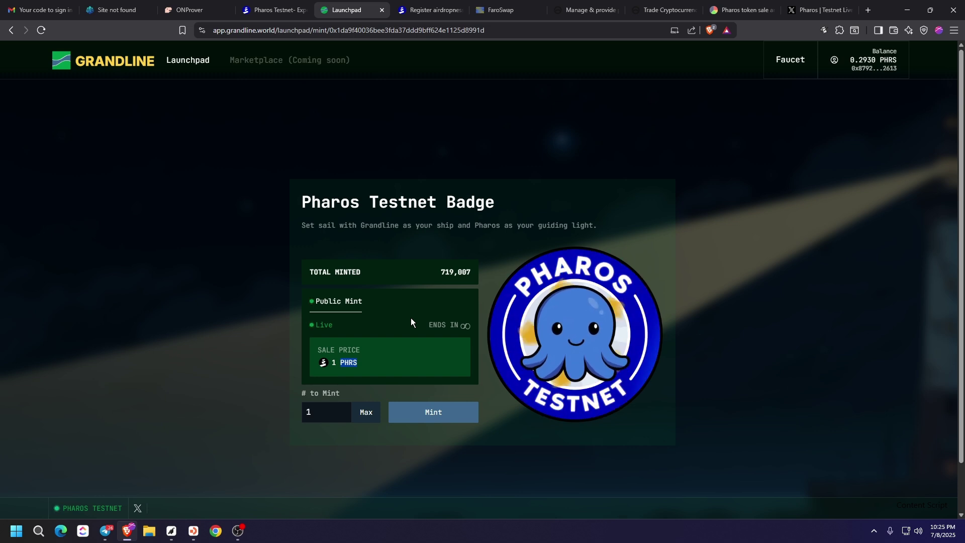
double_click(454, 326)
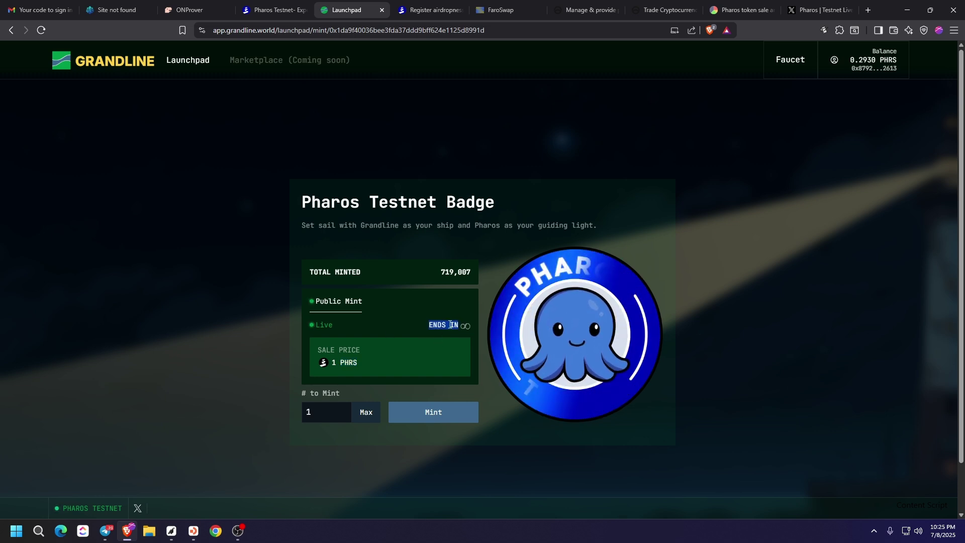
Return to the PNS site and open the confirmation details for registering airdropness.phrs for 1 year.
left_click(422, 5)
left_click(509, 327)
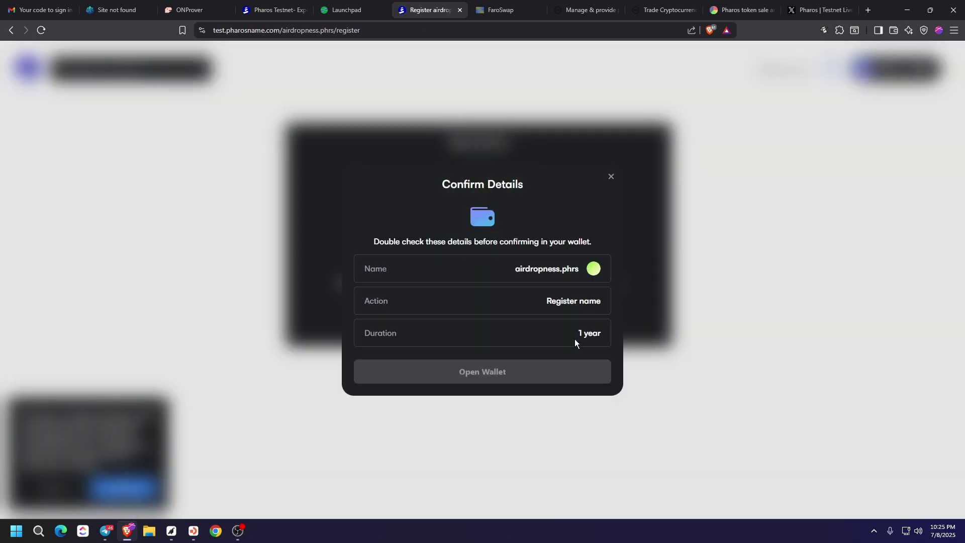
Reload the Pharos Experience page and review its tasks, progress level and daily check-in, opening and closing the Send PHRS form.
left_click(266, 8)
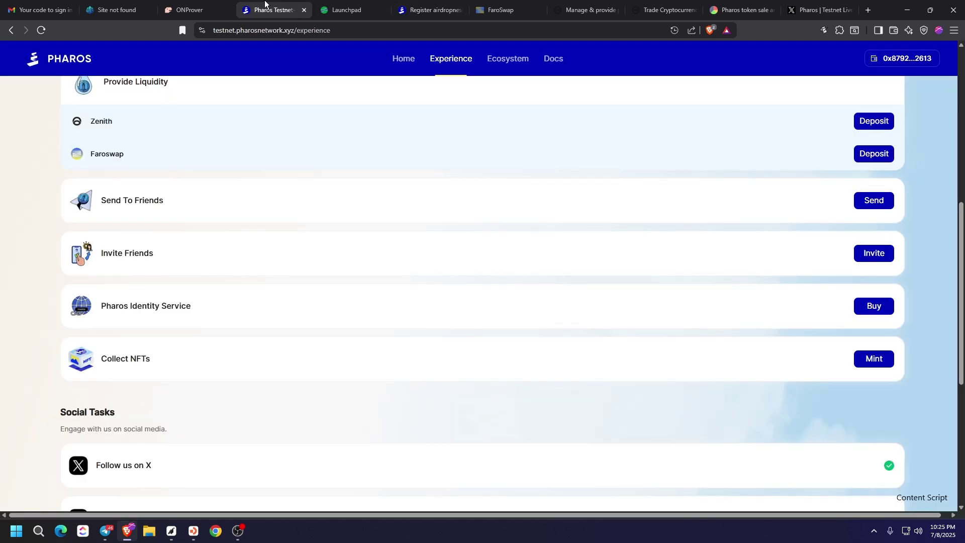
scroll(123, 119, "up", 4)
left_click(47, 27)
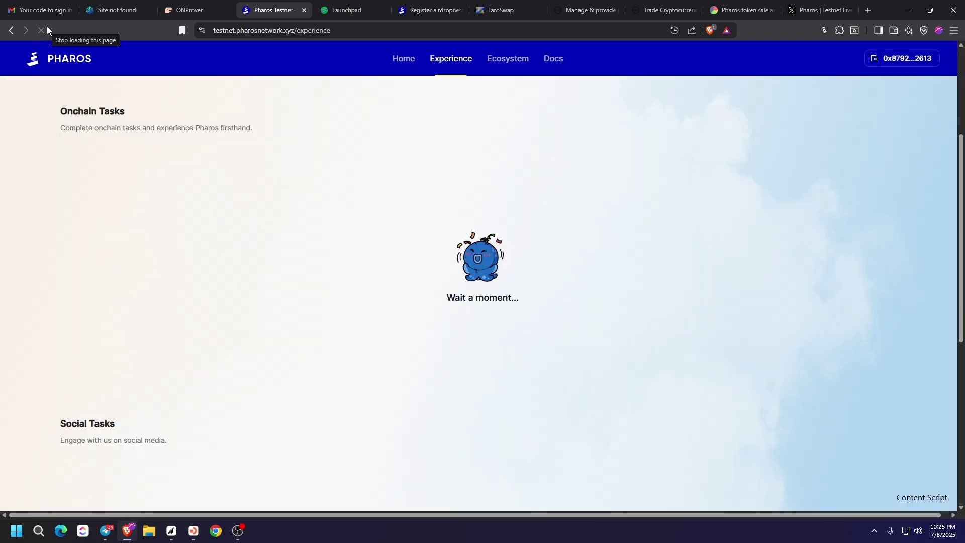
scroll(177, 209, "down", 5)
scroll(177, 208, "up", 7)
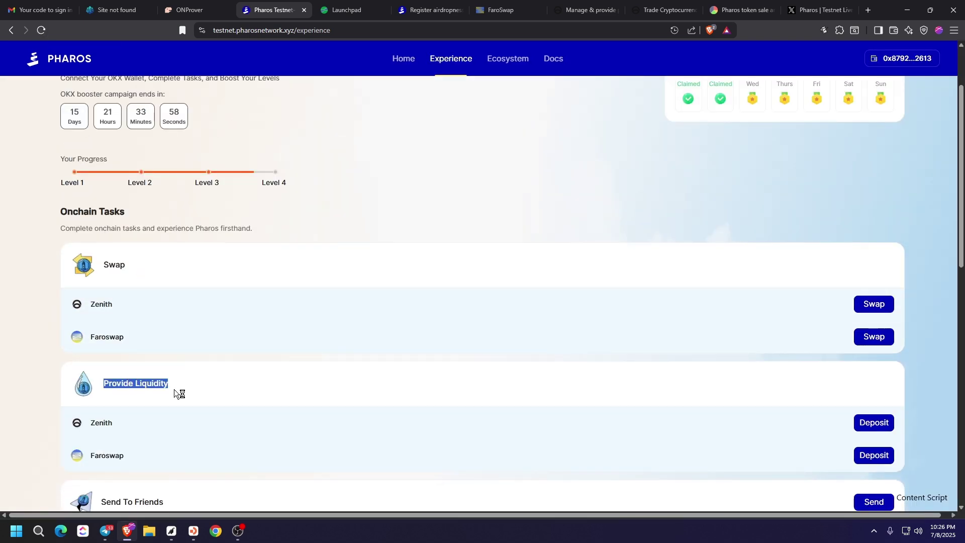
scroll(174, 389, "down", 2)
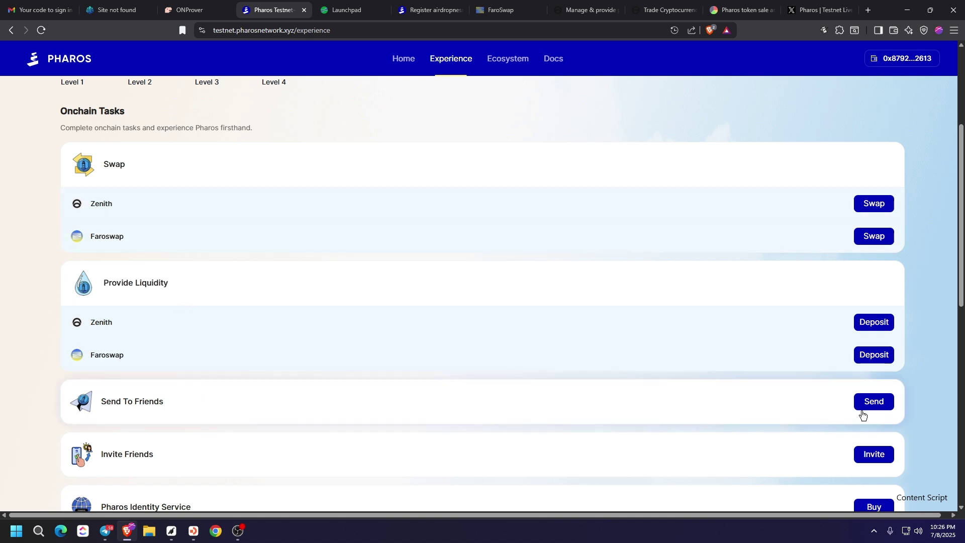
left_click(883, 403)
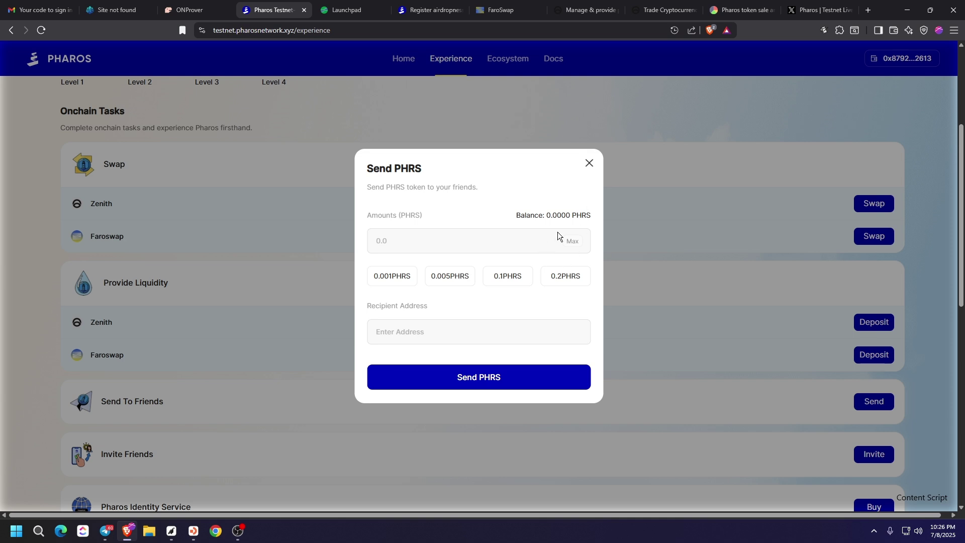
left_click(589, 164)
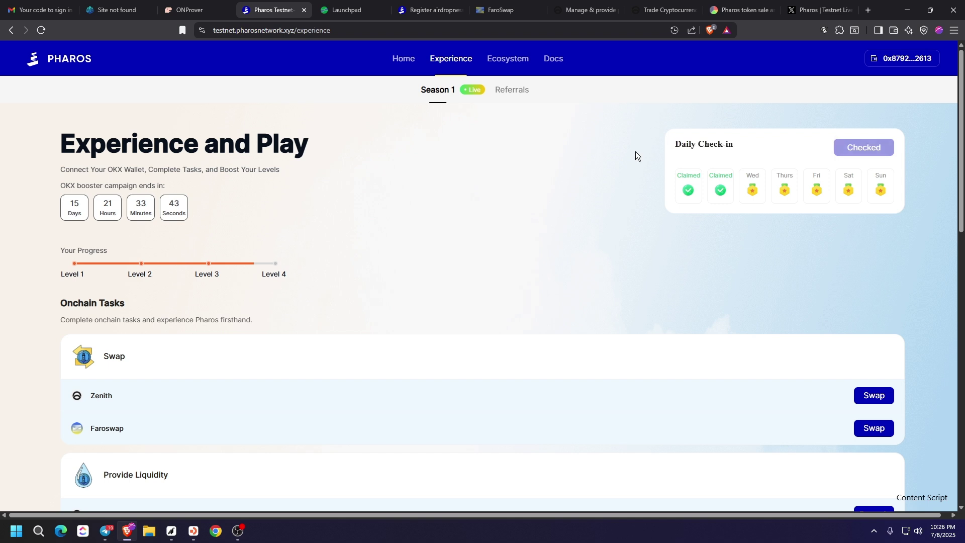
triple_click(150, 151)
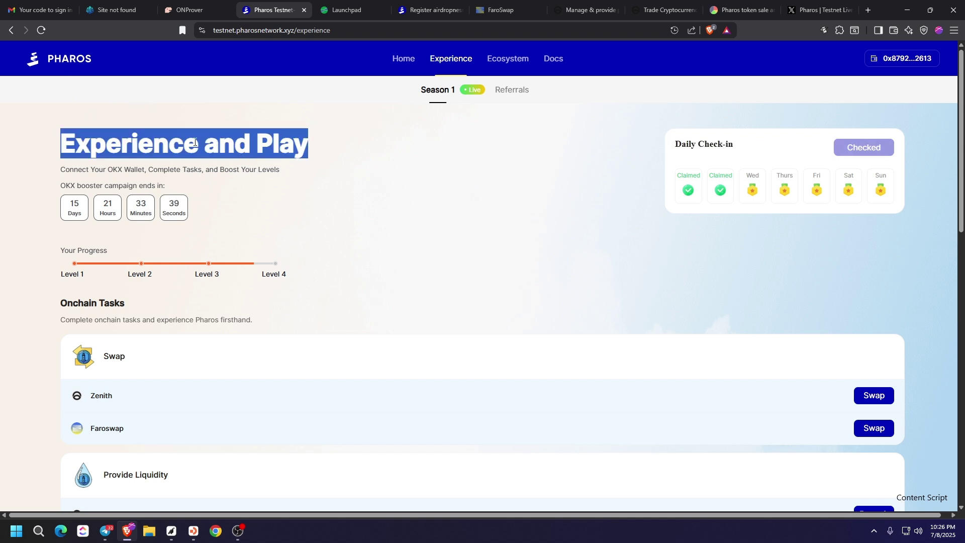
triple_click(110, 137)
View the Pharos airdrop post in the Crypto News Telegram channel and return to the Experience page in the browser.
left_click(105, 531)
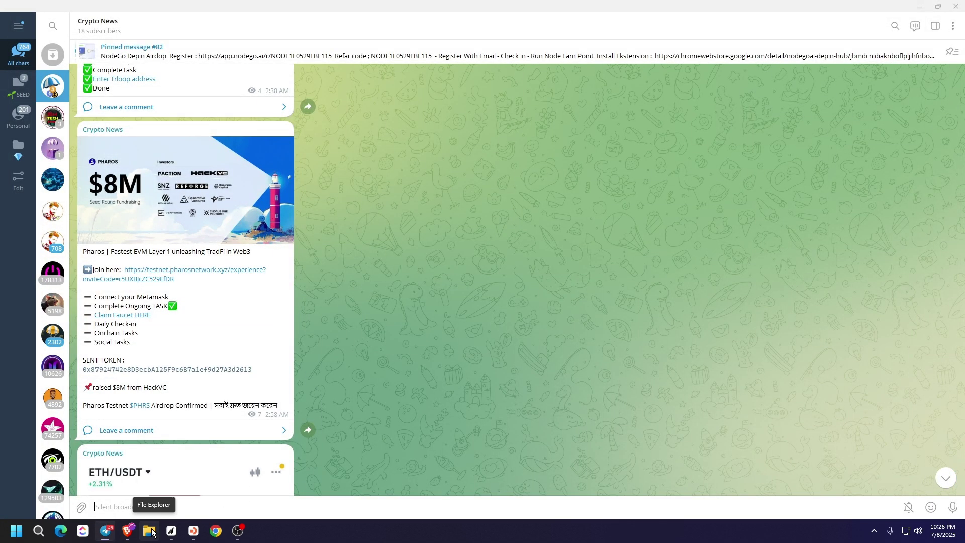
left_click(127, 531)
left_click(562, 155)
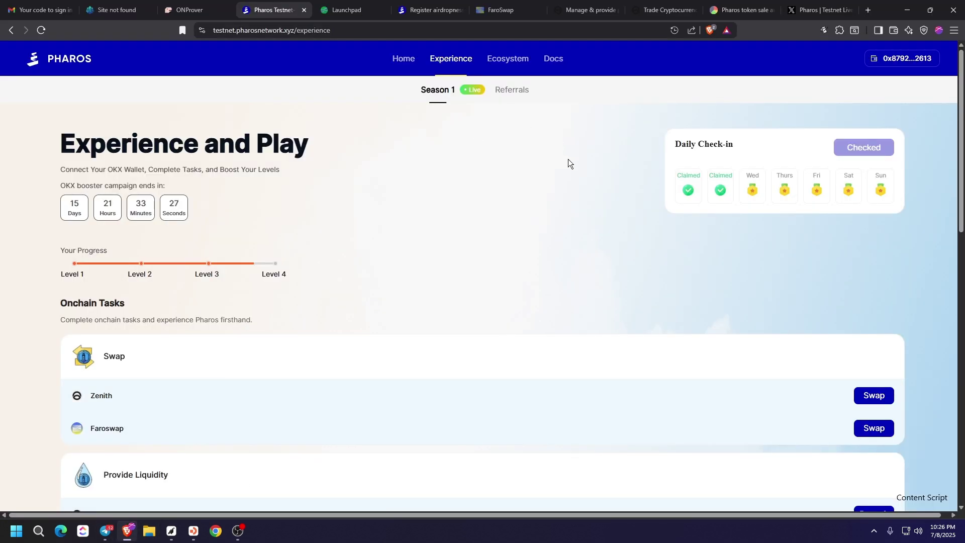